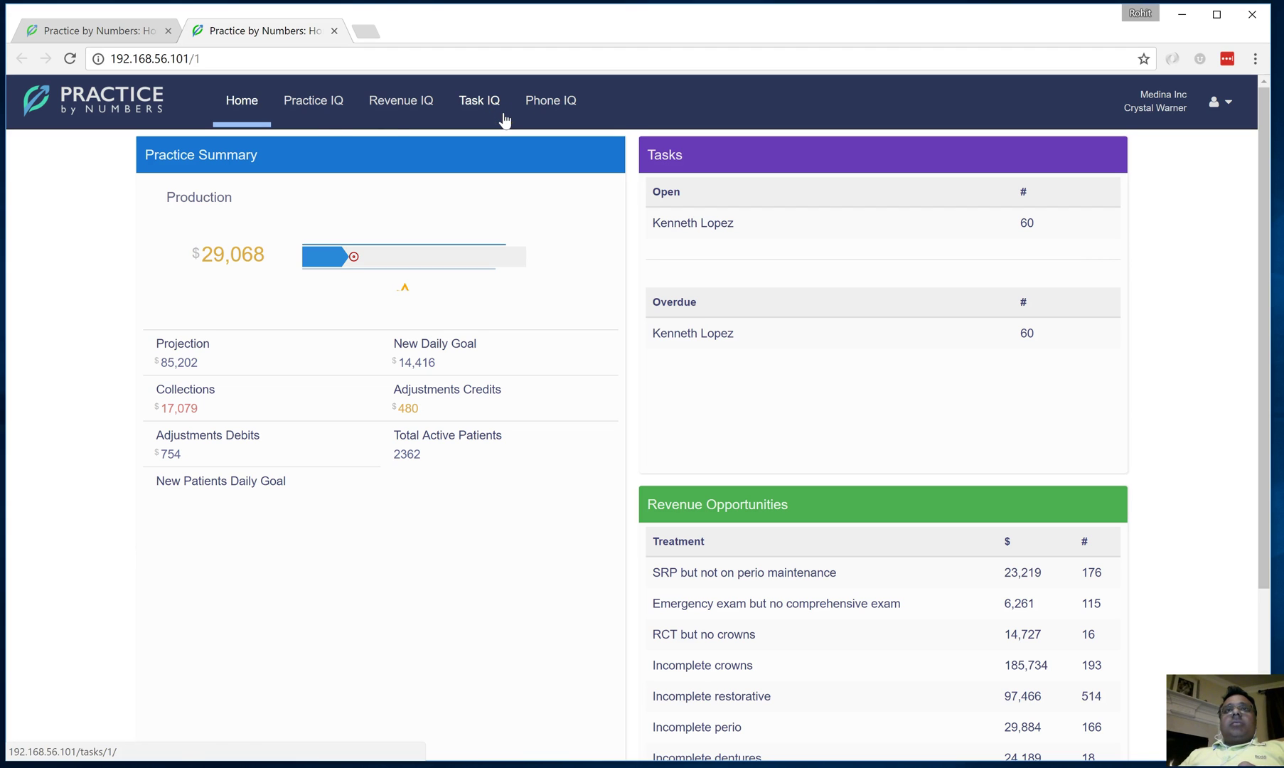
Open the Patient Flow Patients dashboard from Practice IQ
left_click(328, 103)
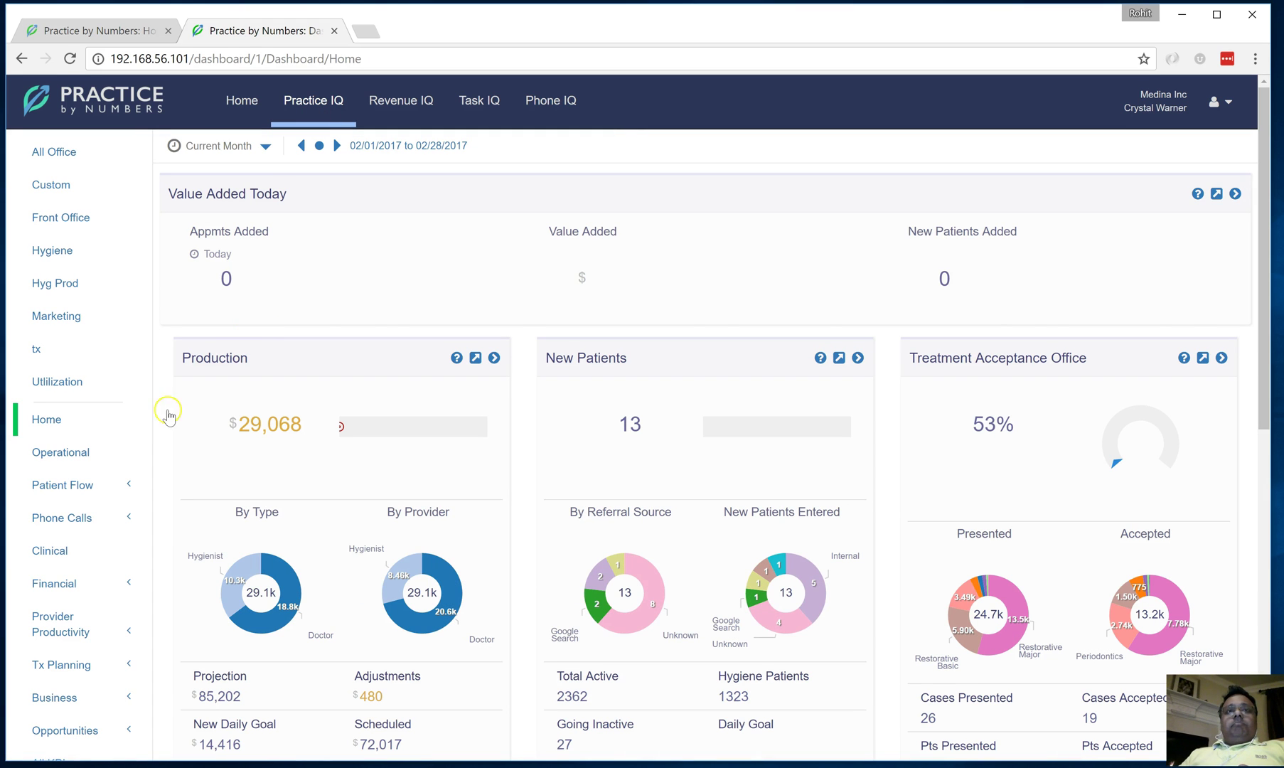
left_click(101, 468)
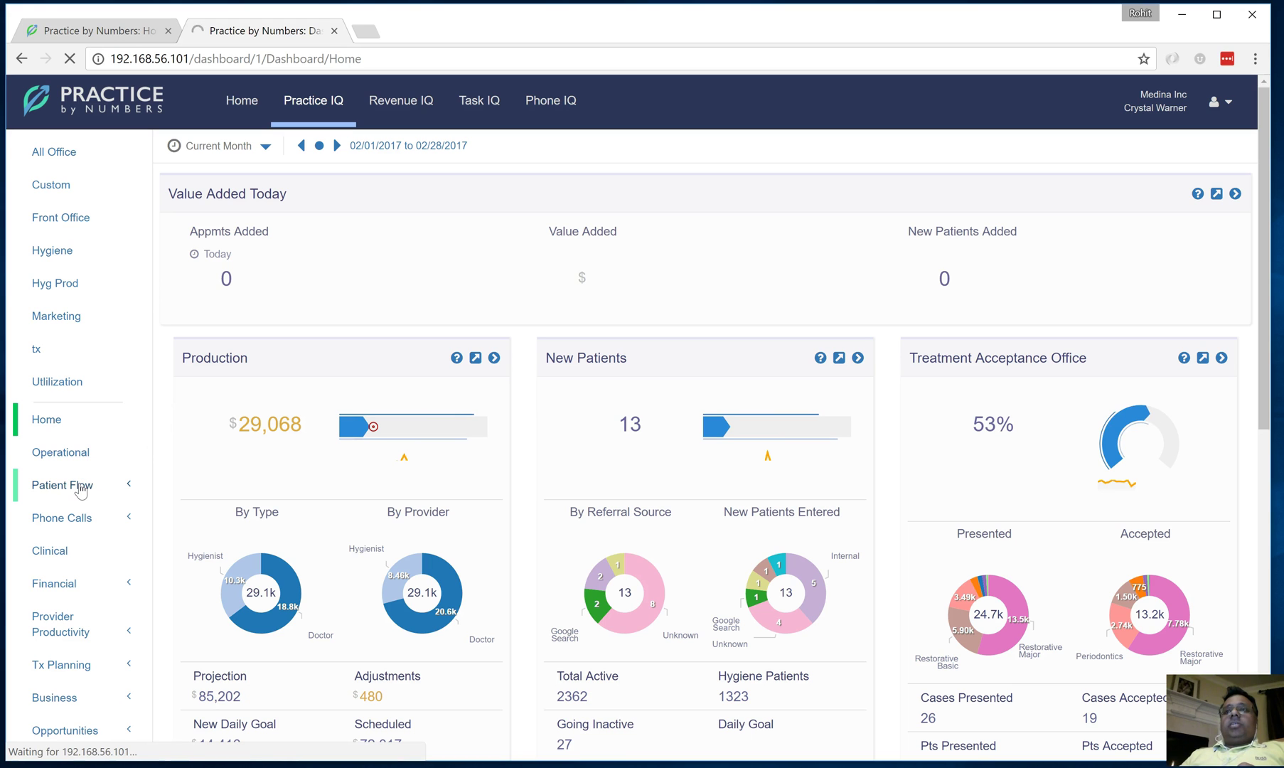
left_click(80, 490)
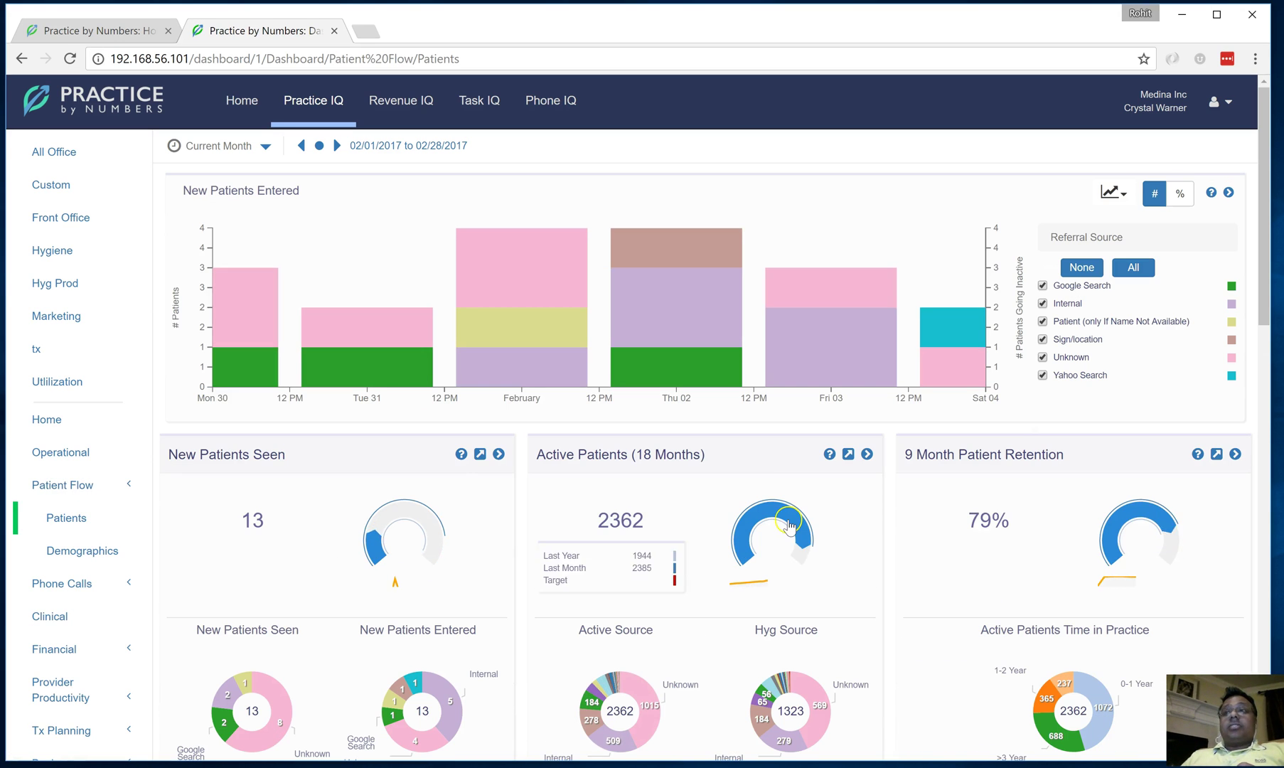
Review the KPIs: 13 new patients, 2362 active, and 79% 12-month retention
left_click(1150, 414)
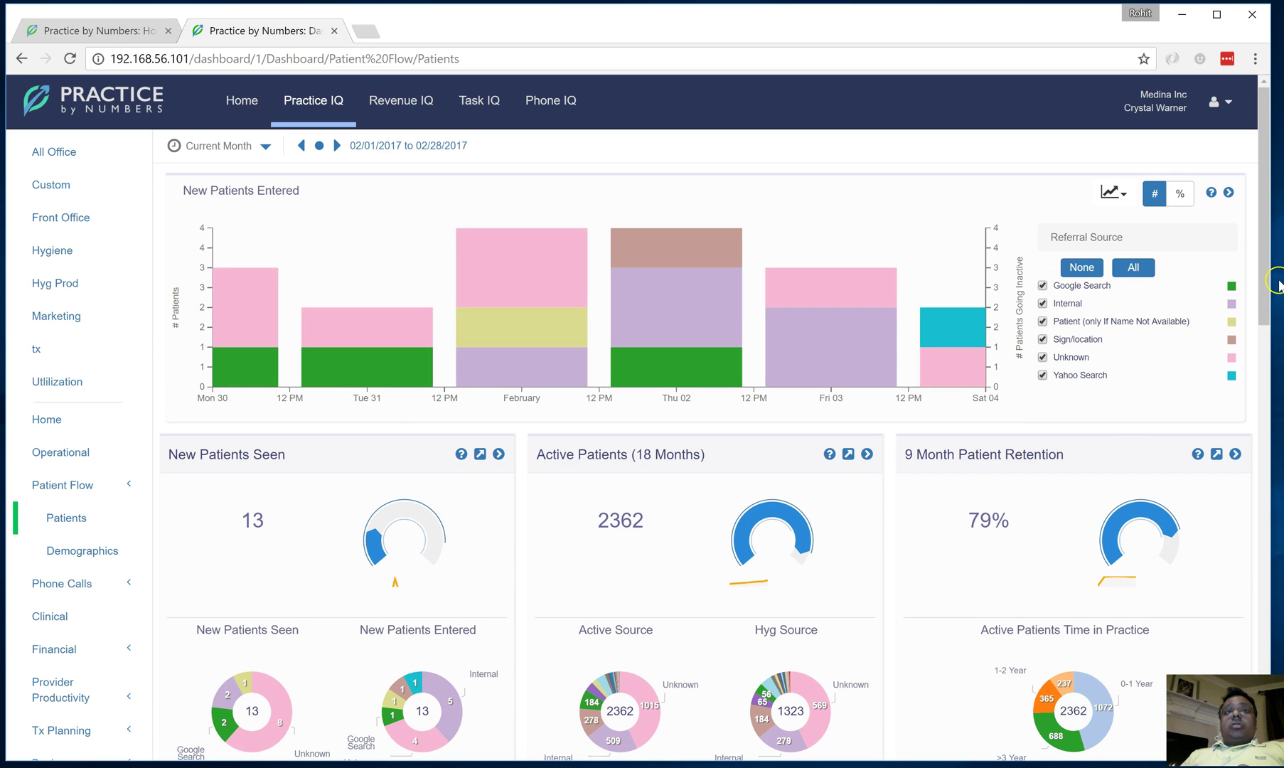
scroll(1265, 285, "down", 3)
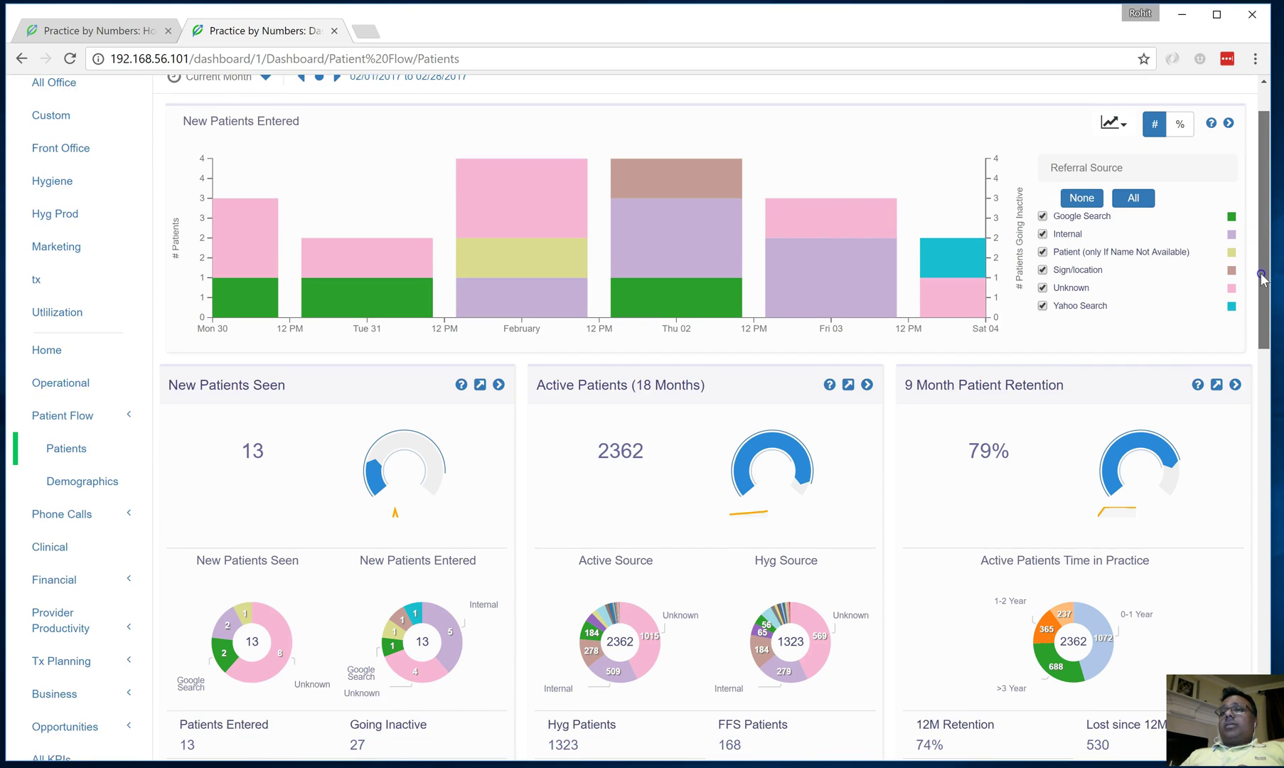
left_click_drag(1259, 306, 1259, 313)
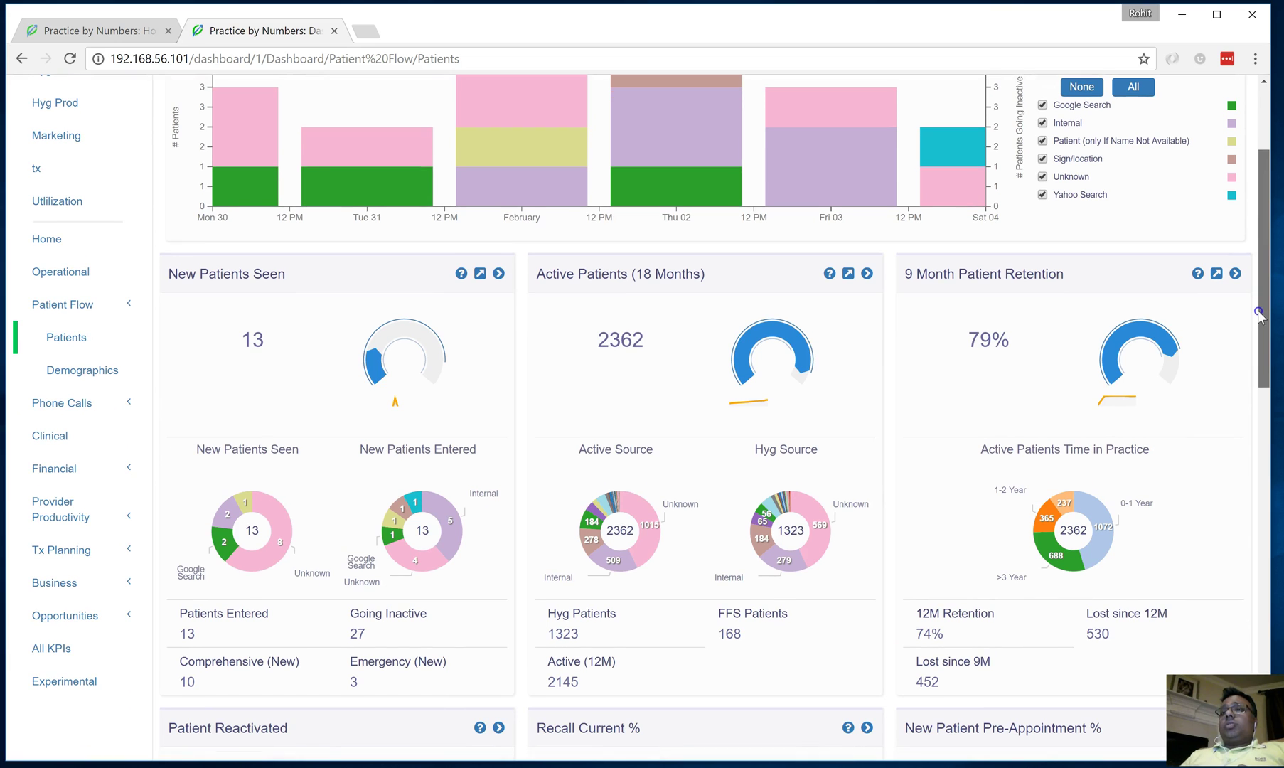
left_click(1036, 590)
mouse_move(925, 615)
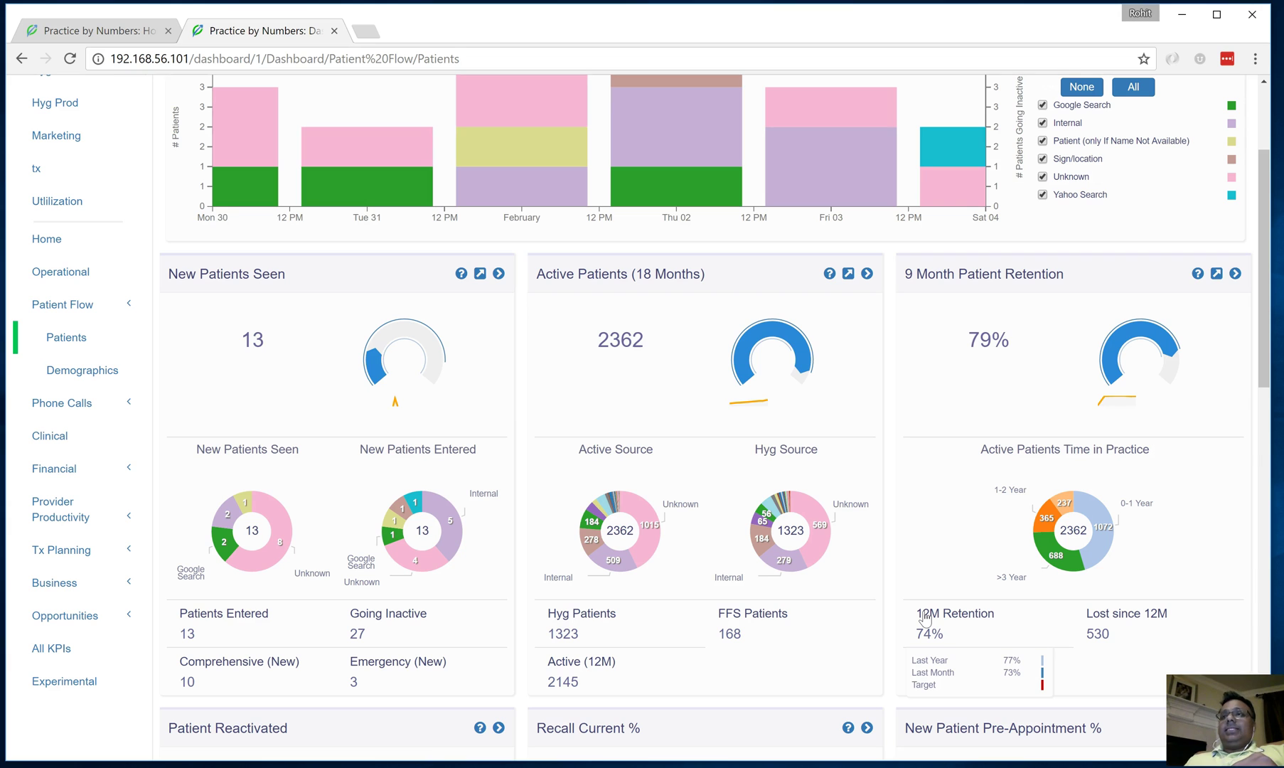
scroll(924, 618, "up", 3)
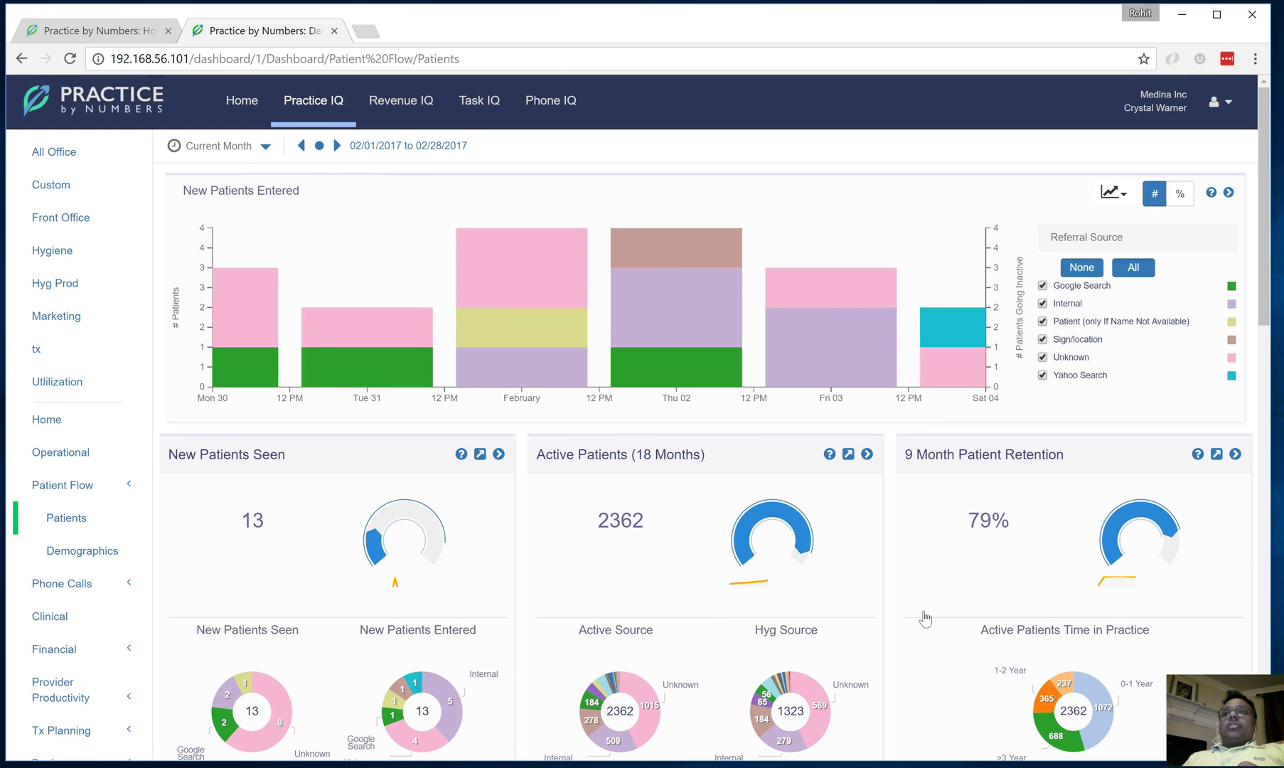
Switch to the Revenue IQ Reactivation search (last visit over 18 months) and set Last Contacted to No limit
left_click(394, 104)
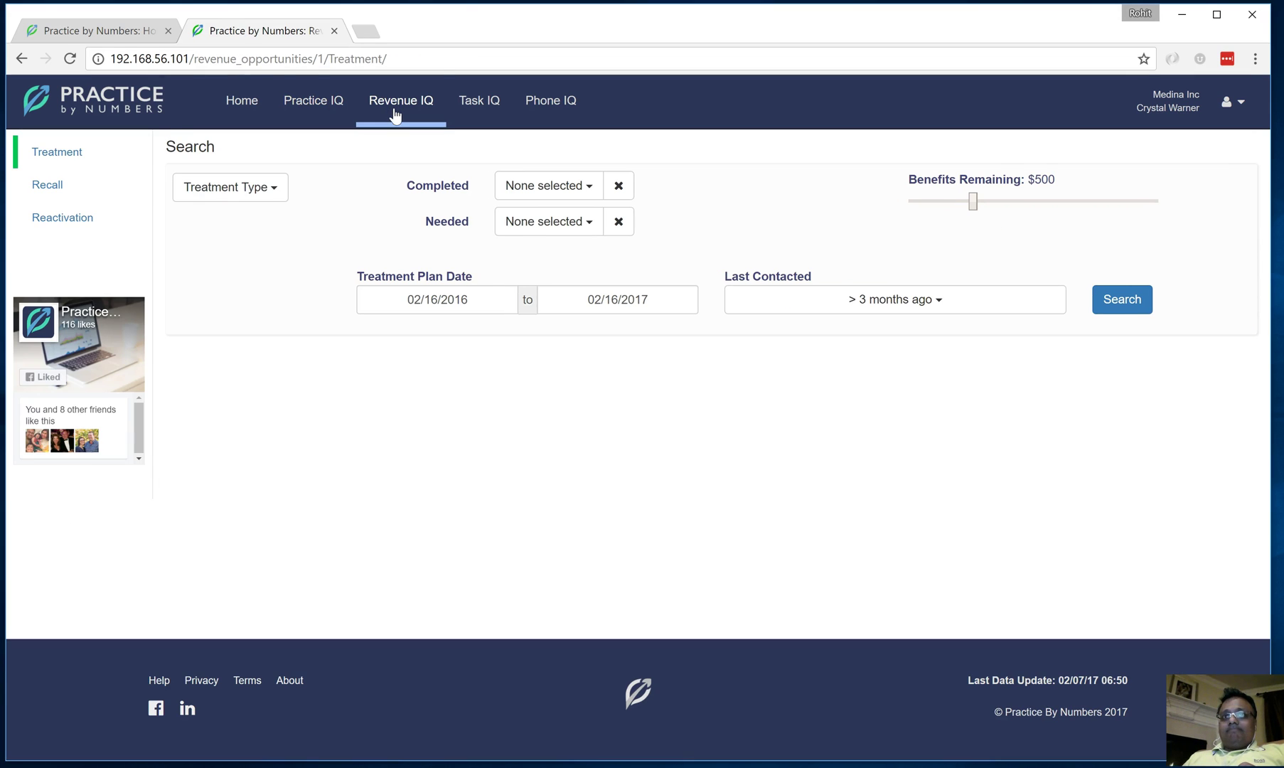
left_click(66, 226)
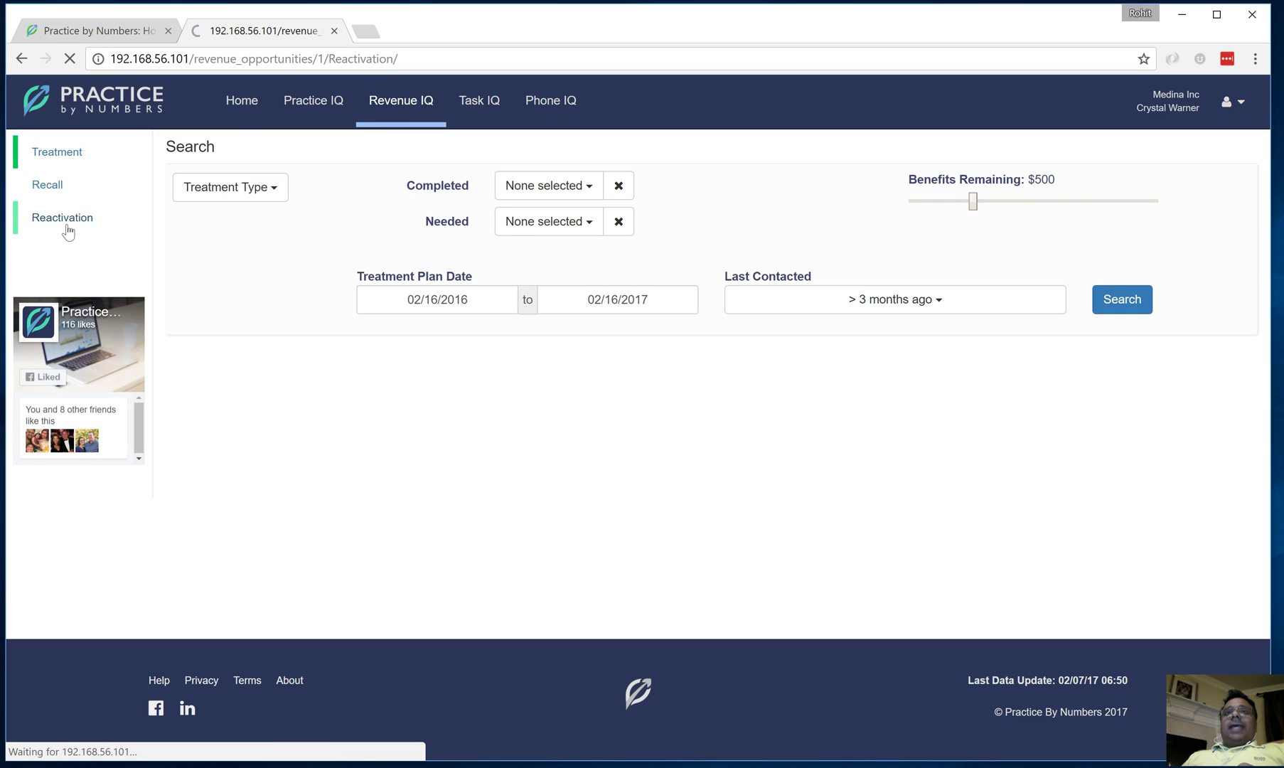
left_click(514, 288)
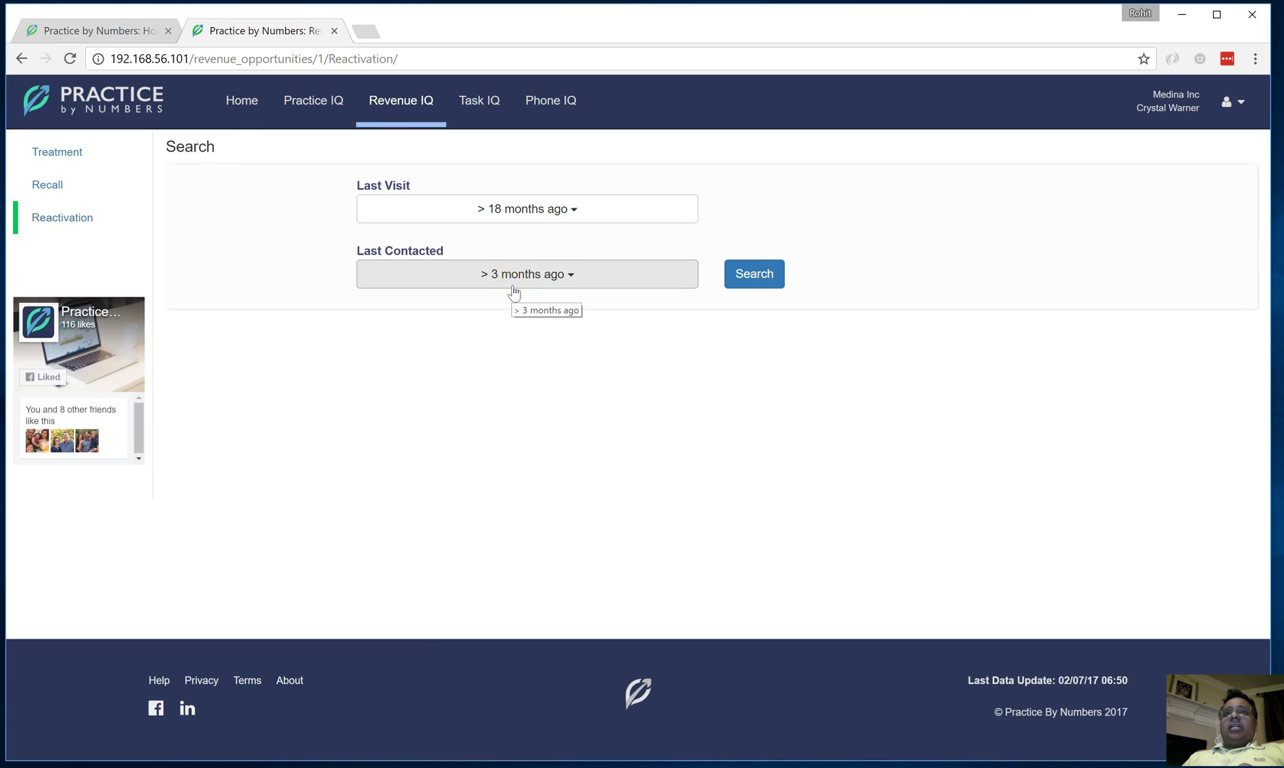
left_click(584, 243)
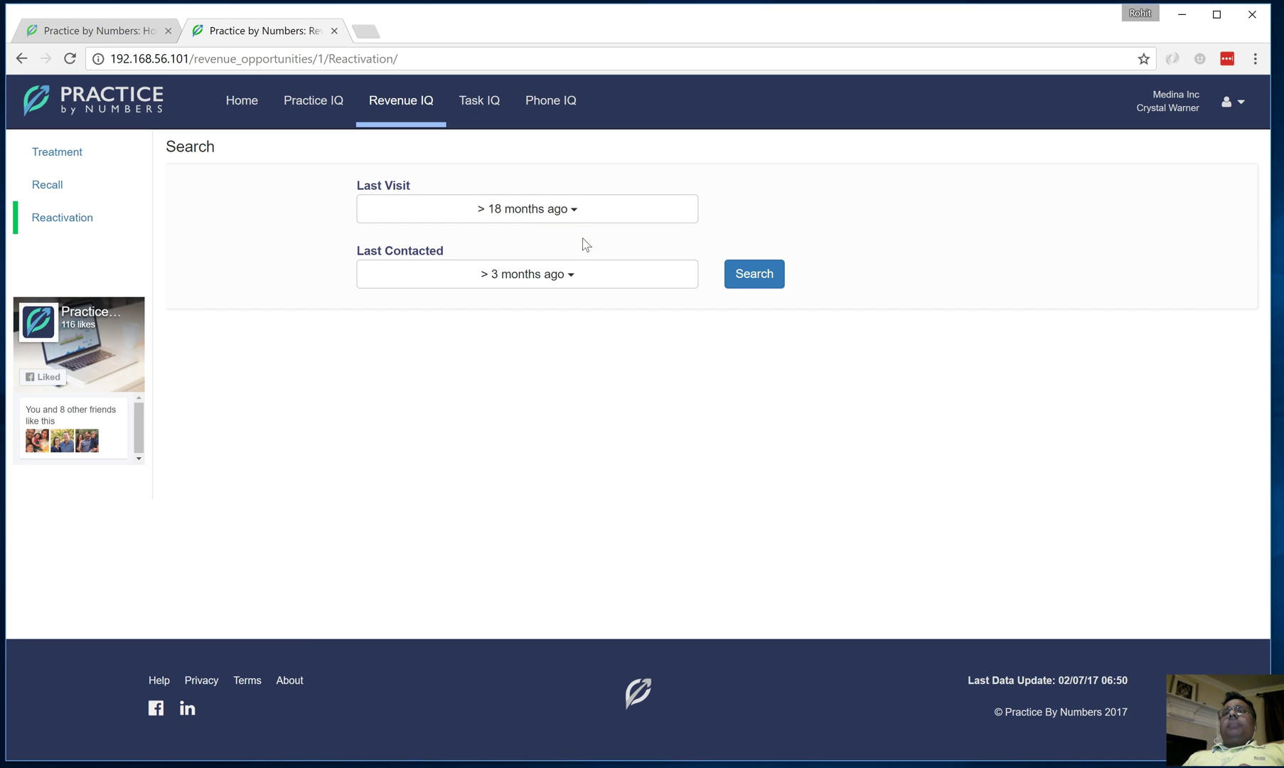
left_click(515, 287)
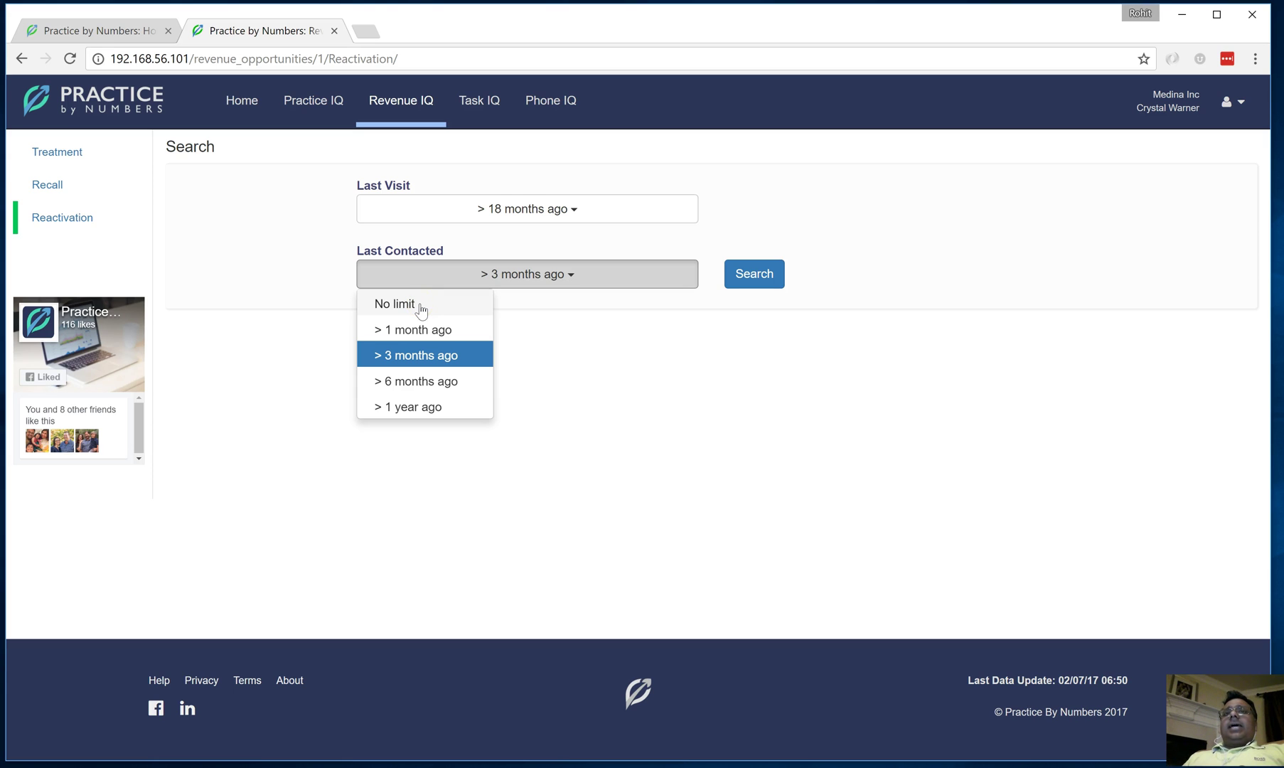
left_click(430, 269)
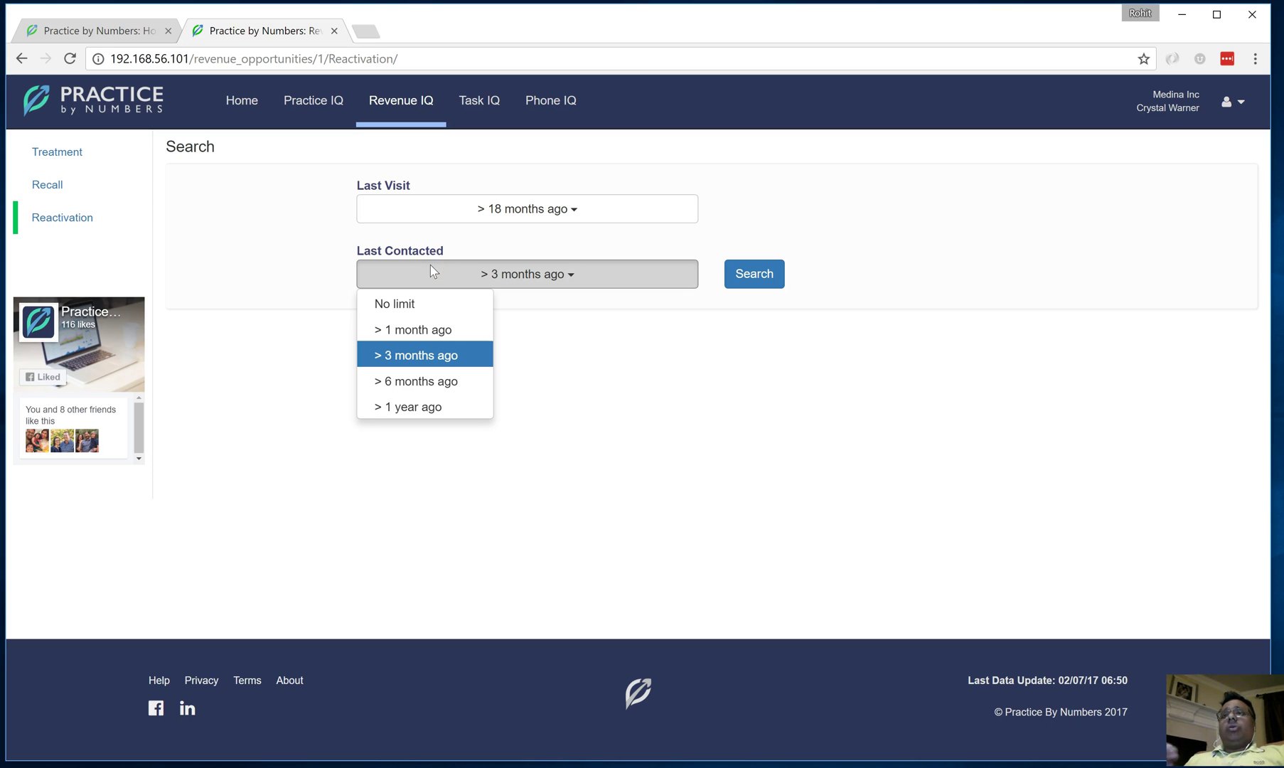
left_click(415, 290)
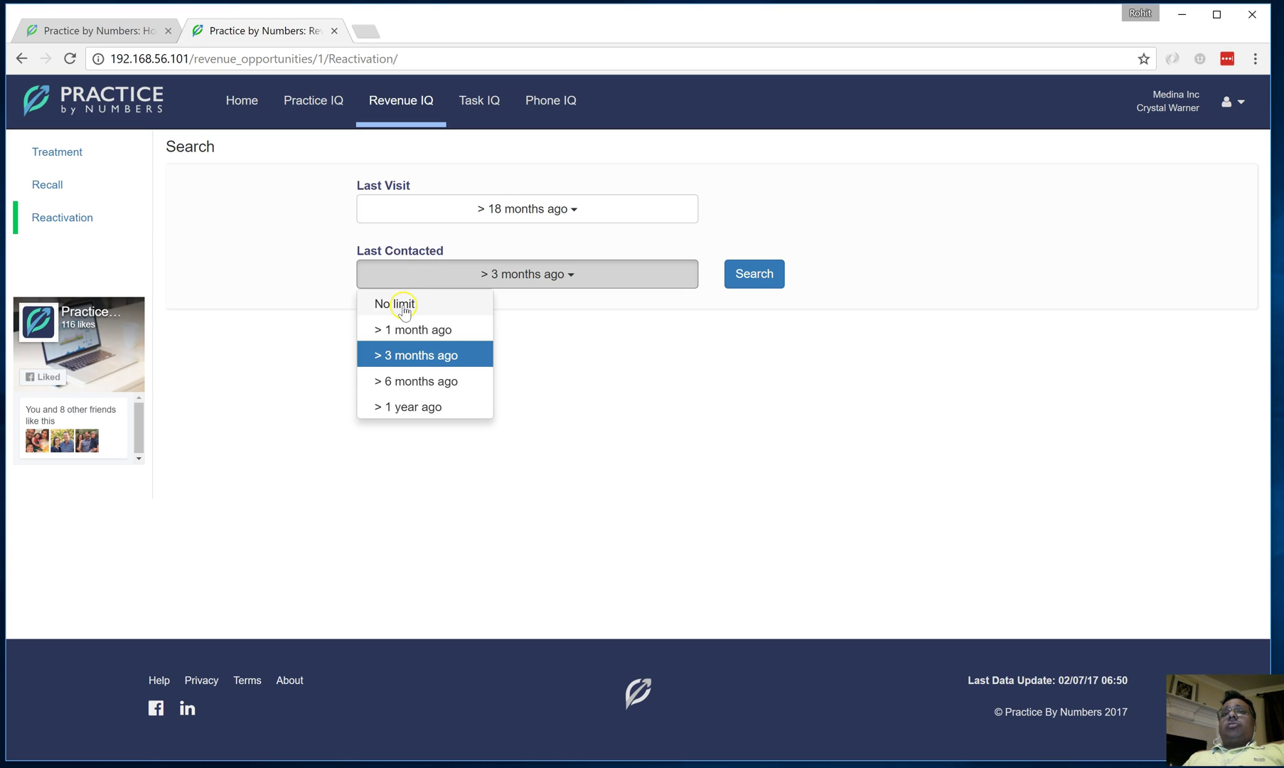
left_click(404, 306)
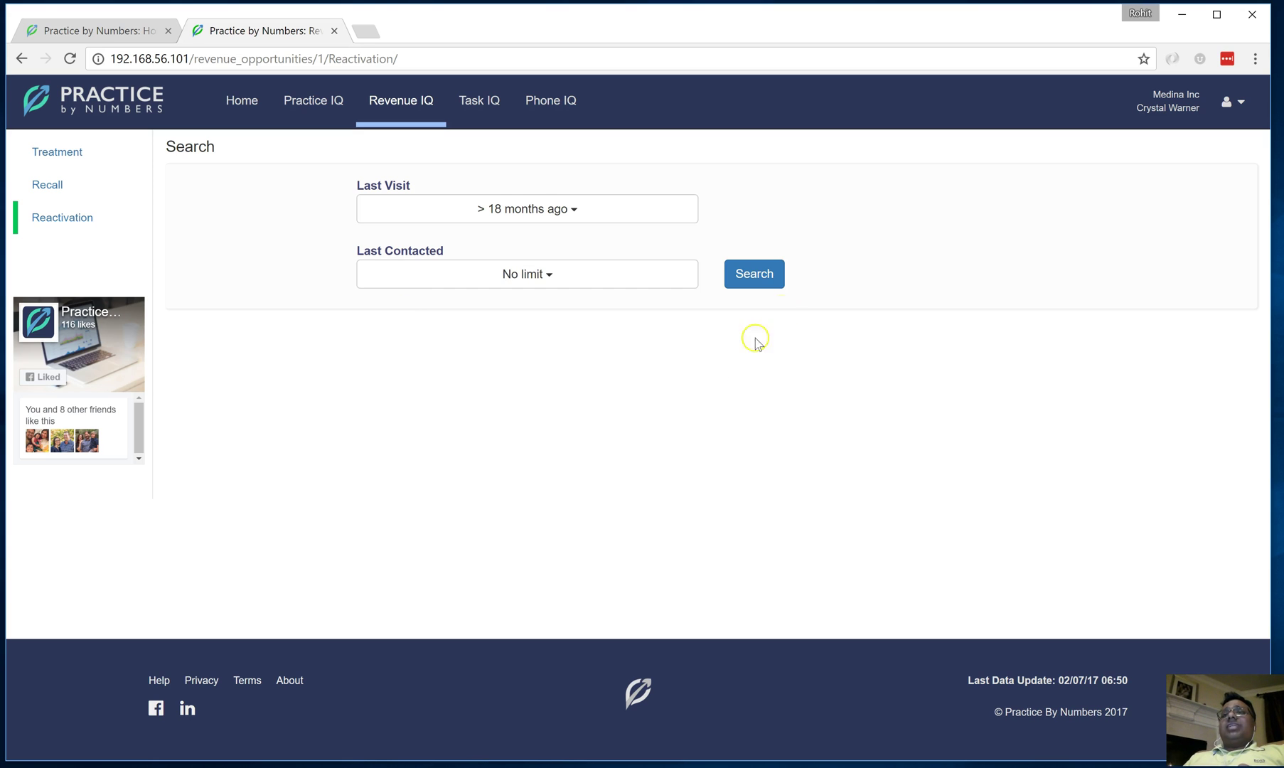
left_click(765, 284)
Run the reactivation search for 962 patients and open the first patient's Contact record
left_click(765, 284)
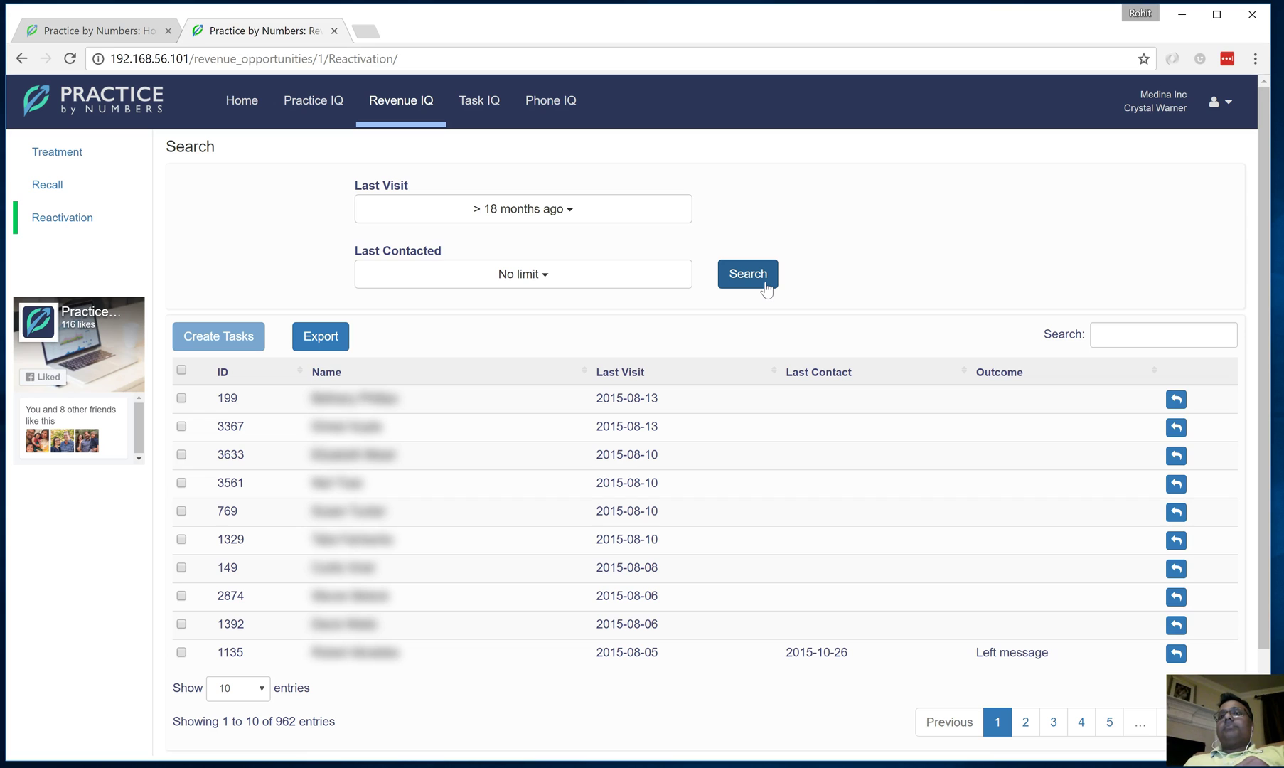
left_click(612, 371)
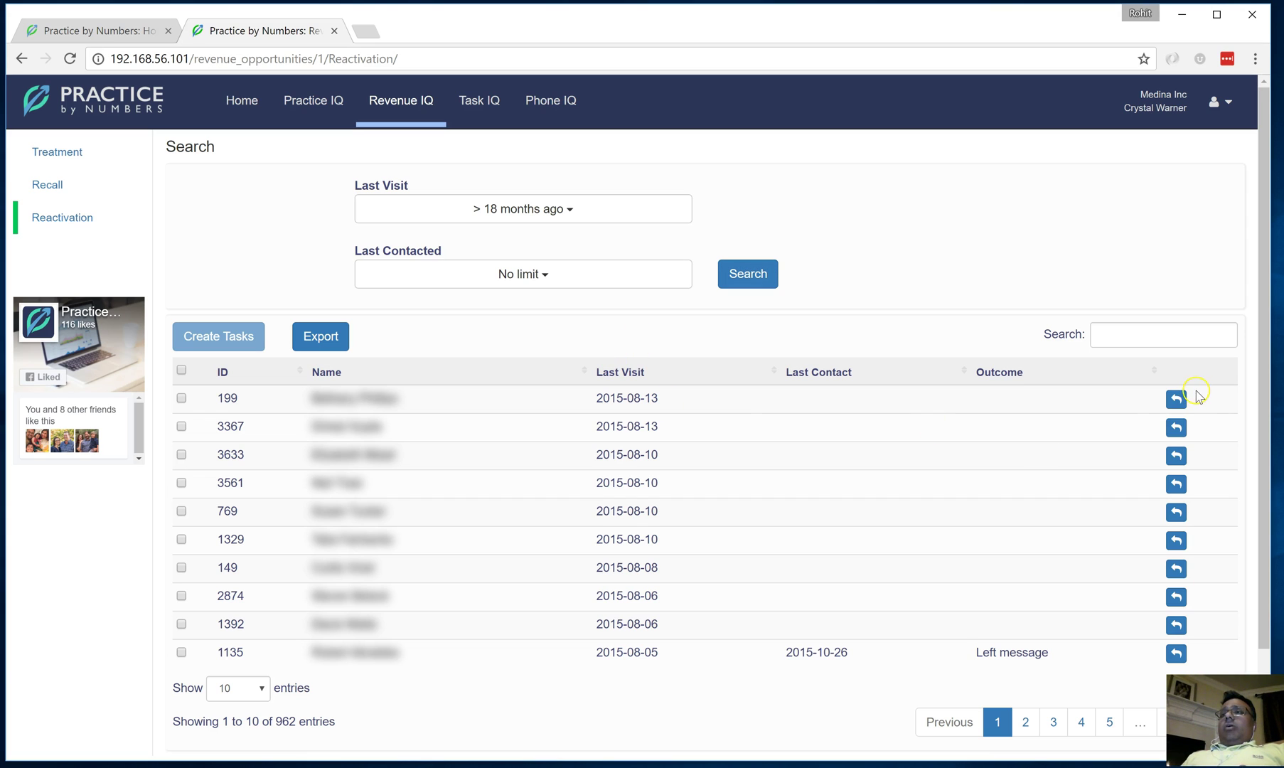
left_click(1175, 400)
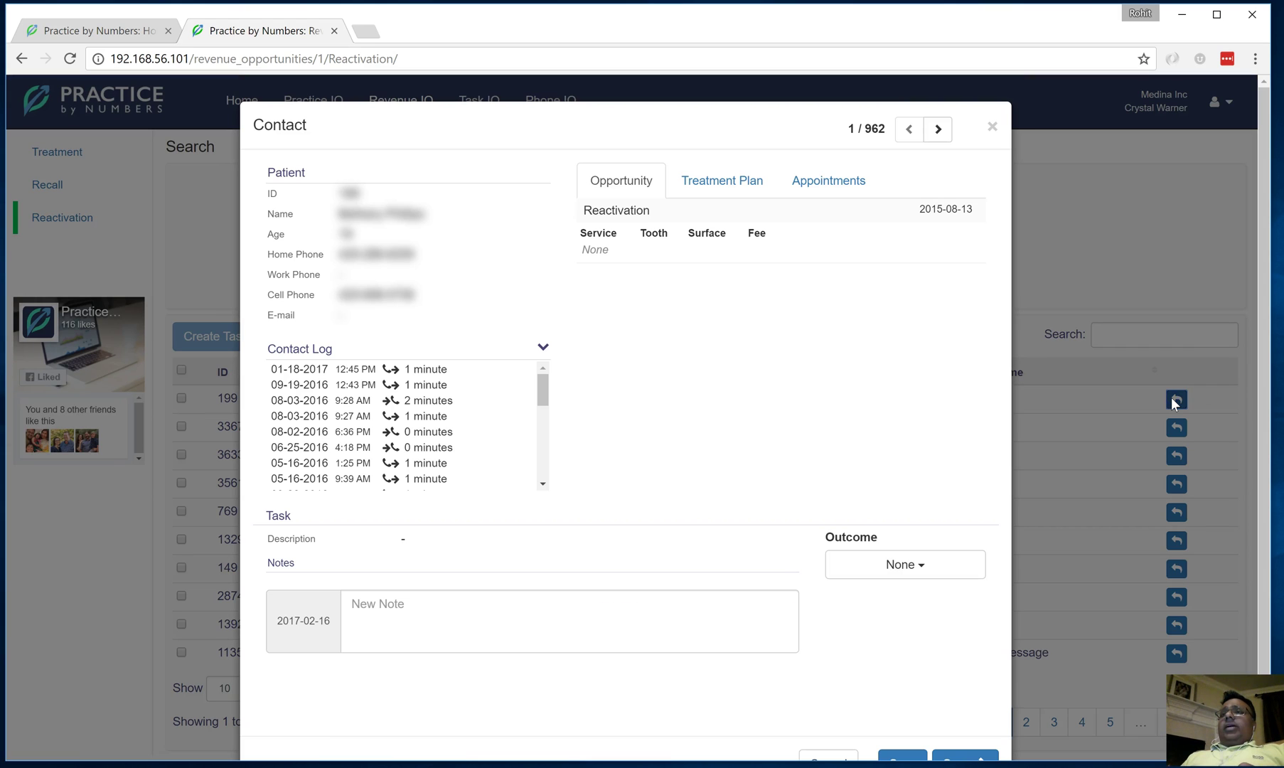
left_click(916, 254)
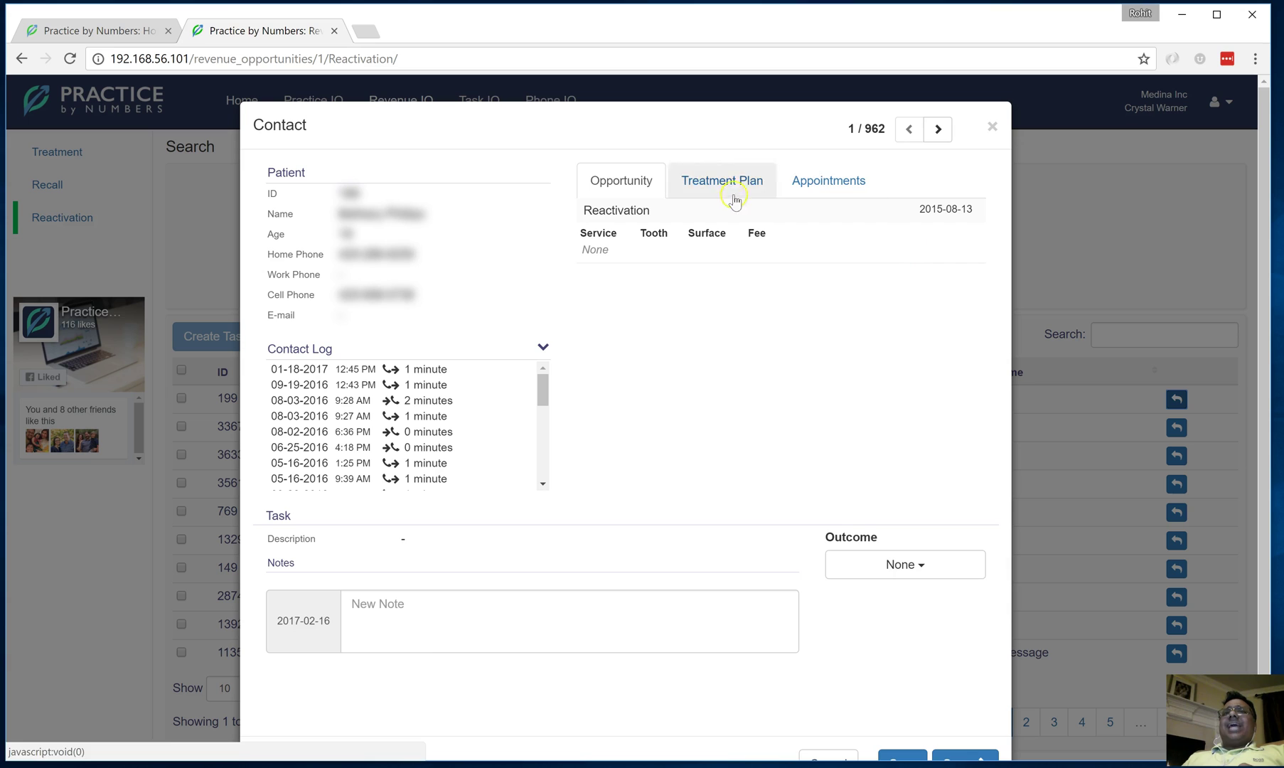
left_click(766, 242)
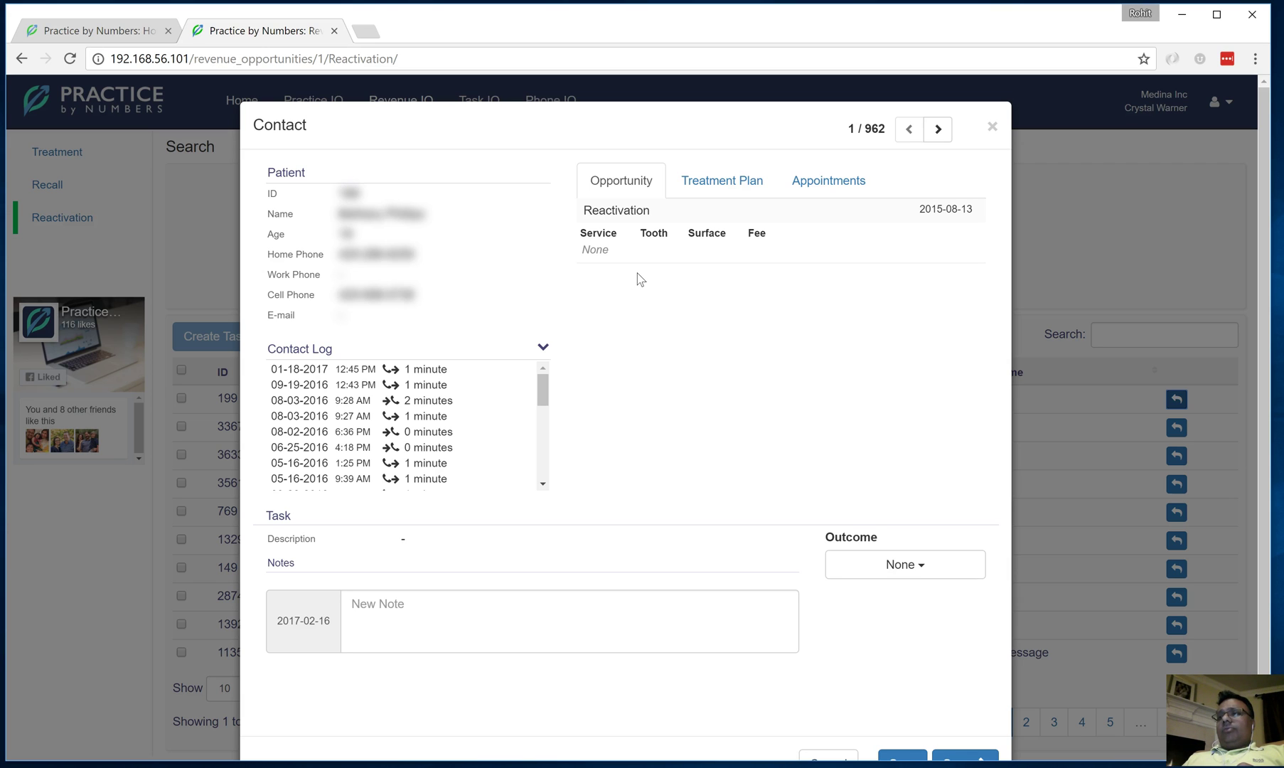
left_click(517, 312)
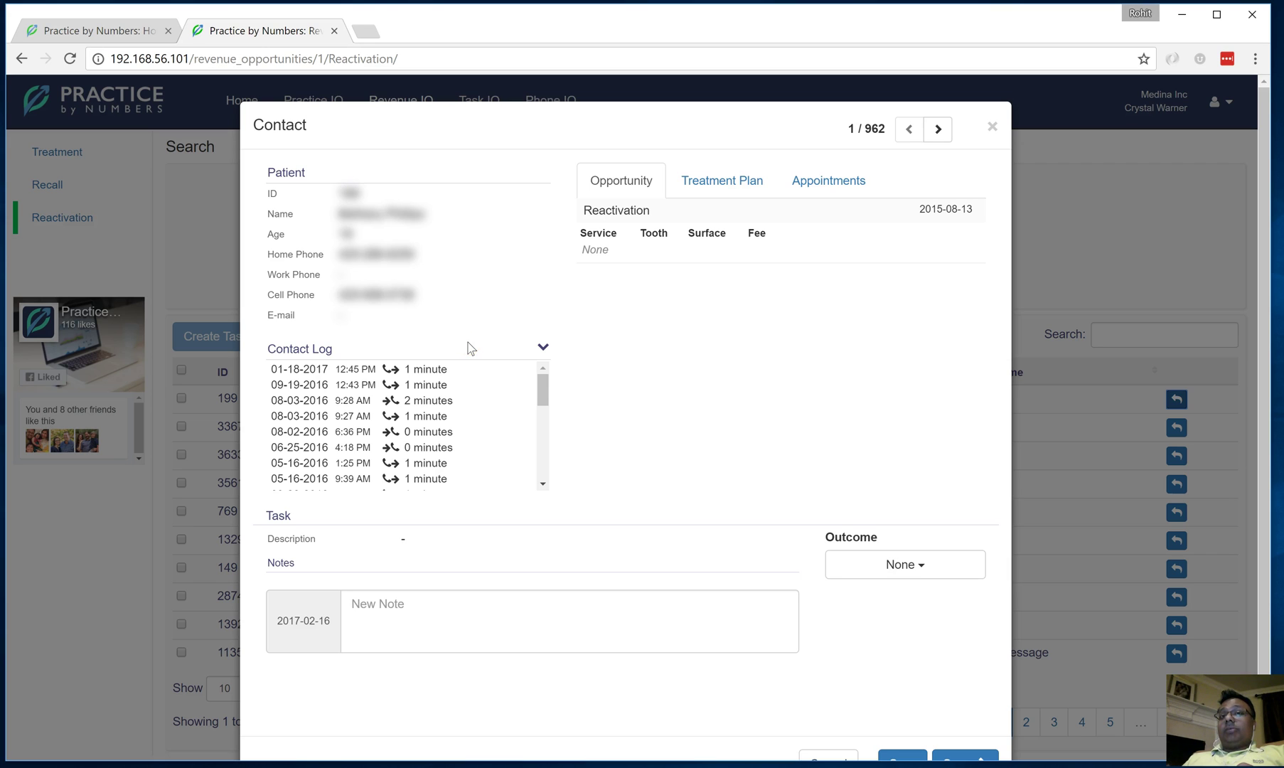
mouse_move(449, 381)
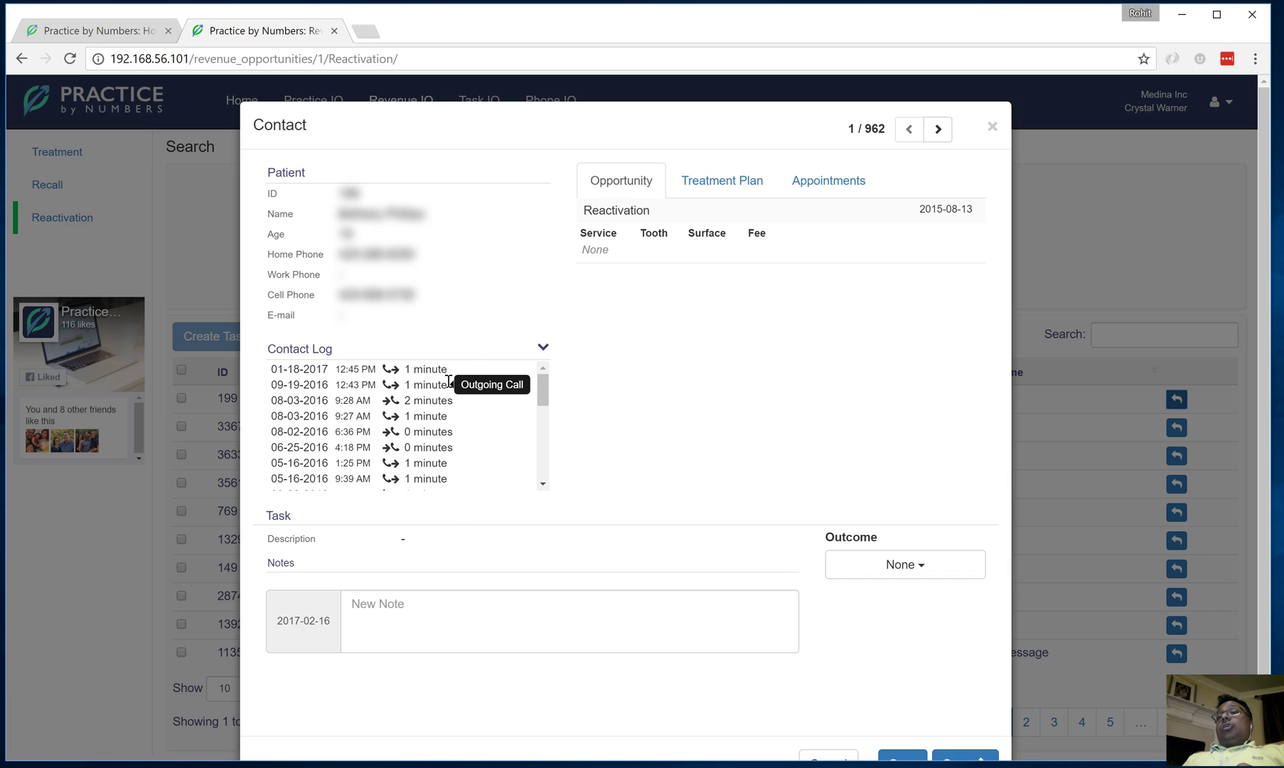
Set patient 1's outcome to Did not schedule with reason Too expensive
left_click(885, 566)
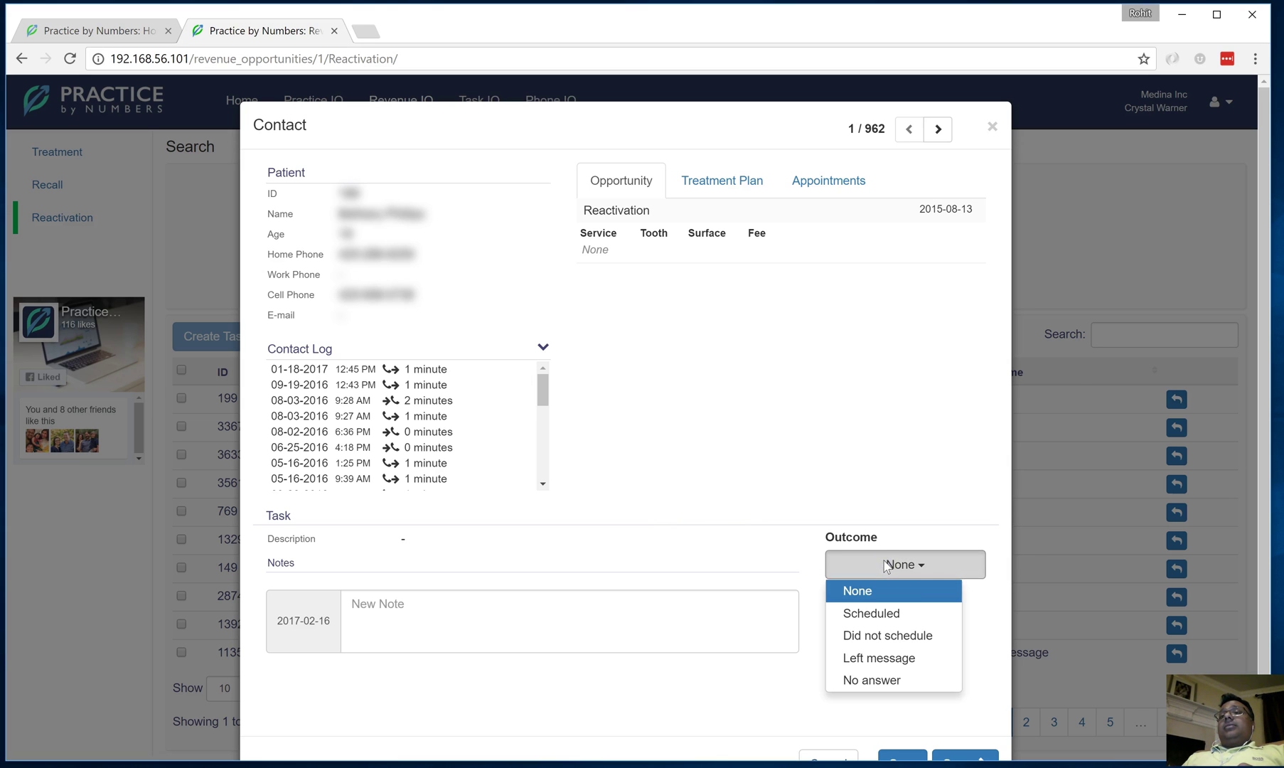
left_click(878, 635)
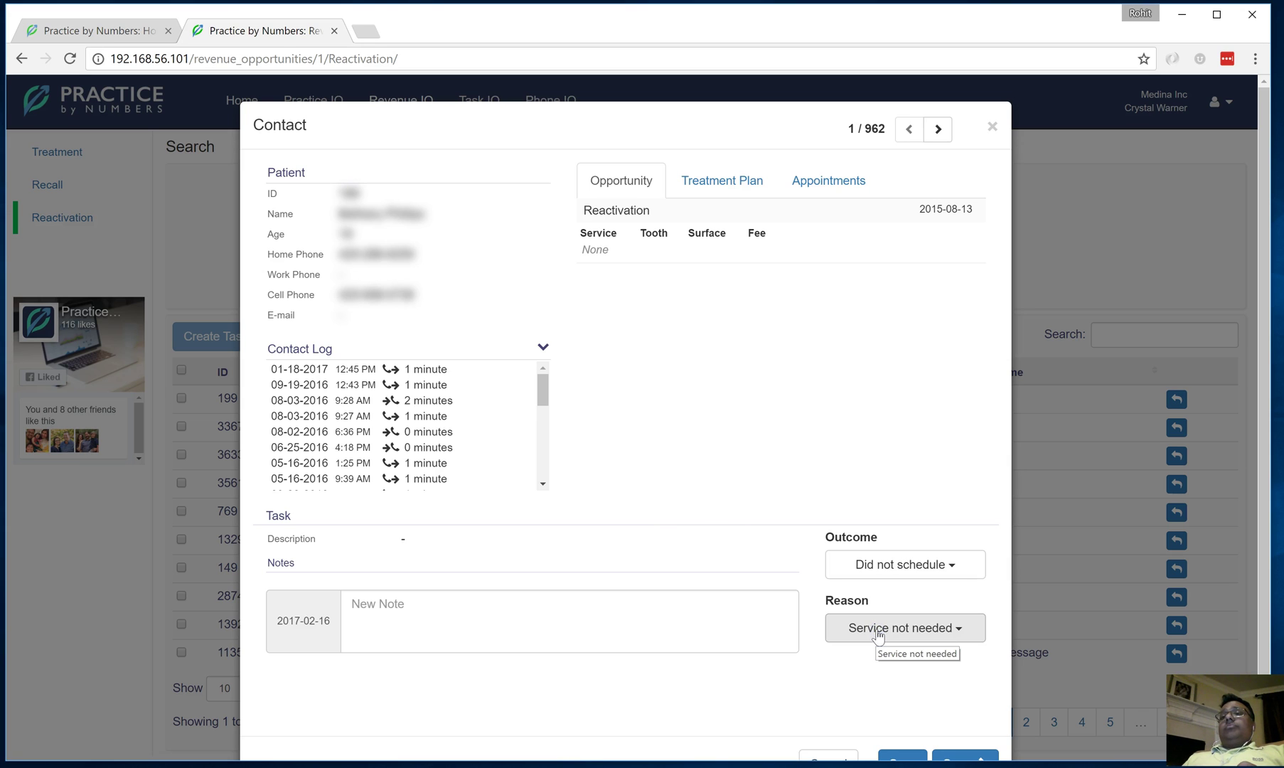
left_click(879, 628)
scroll(879, 635, "down", 2)
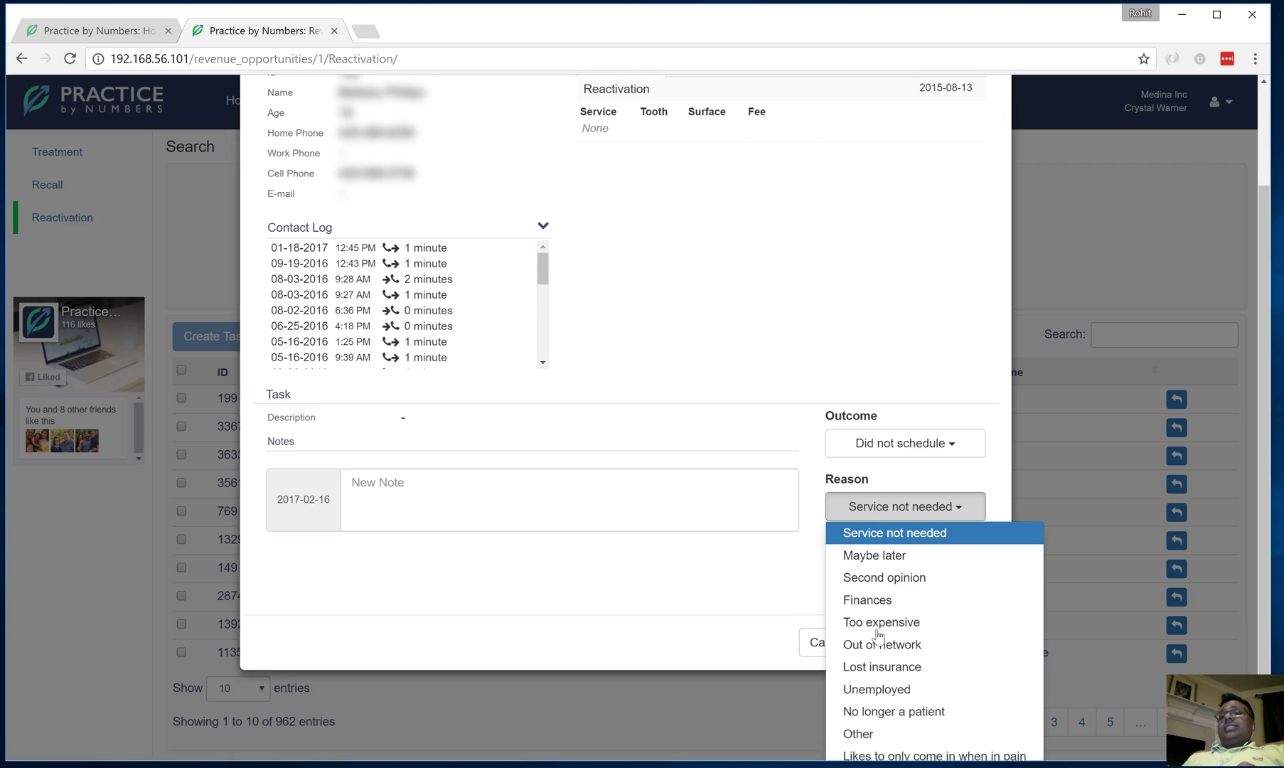
left_click(907, 621)
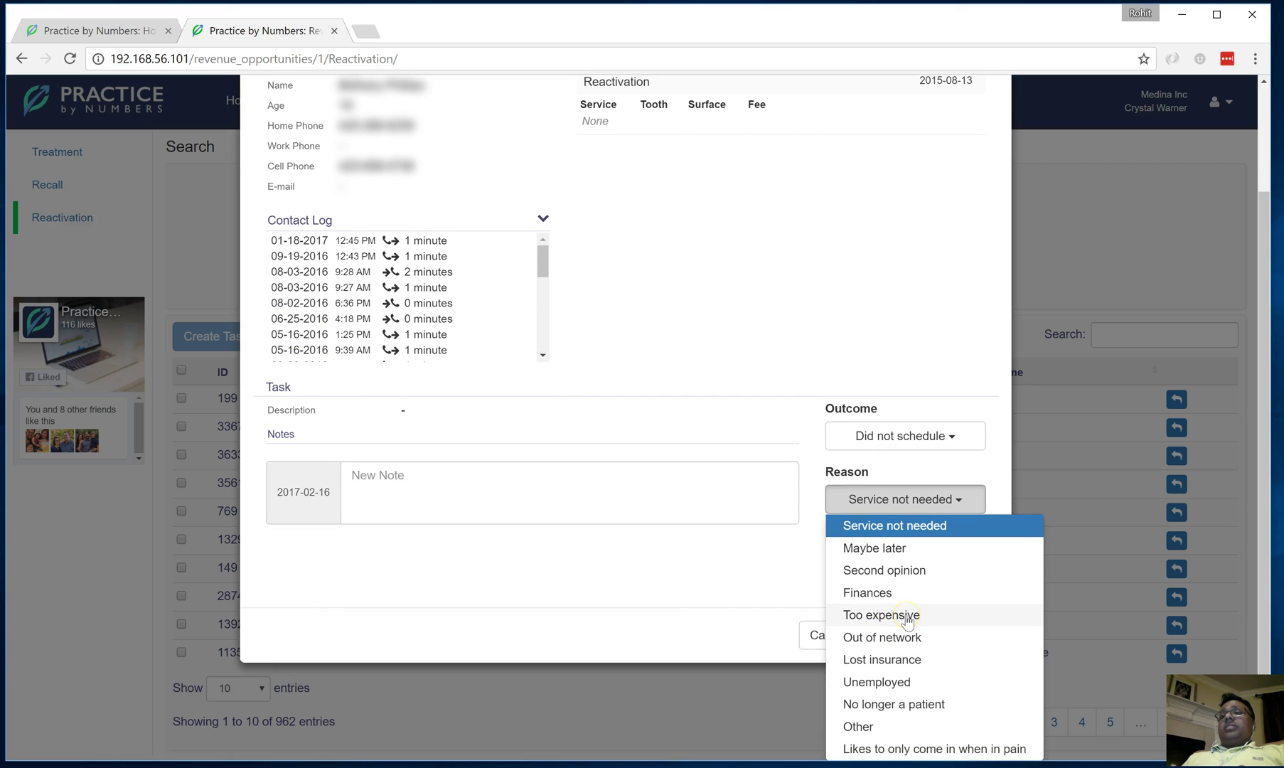
left_click(890, 640)
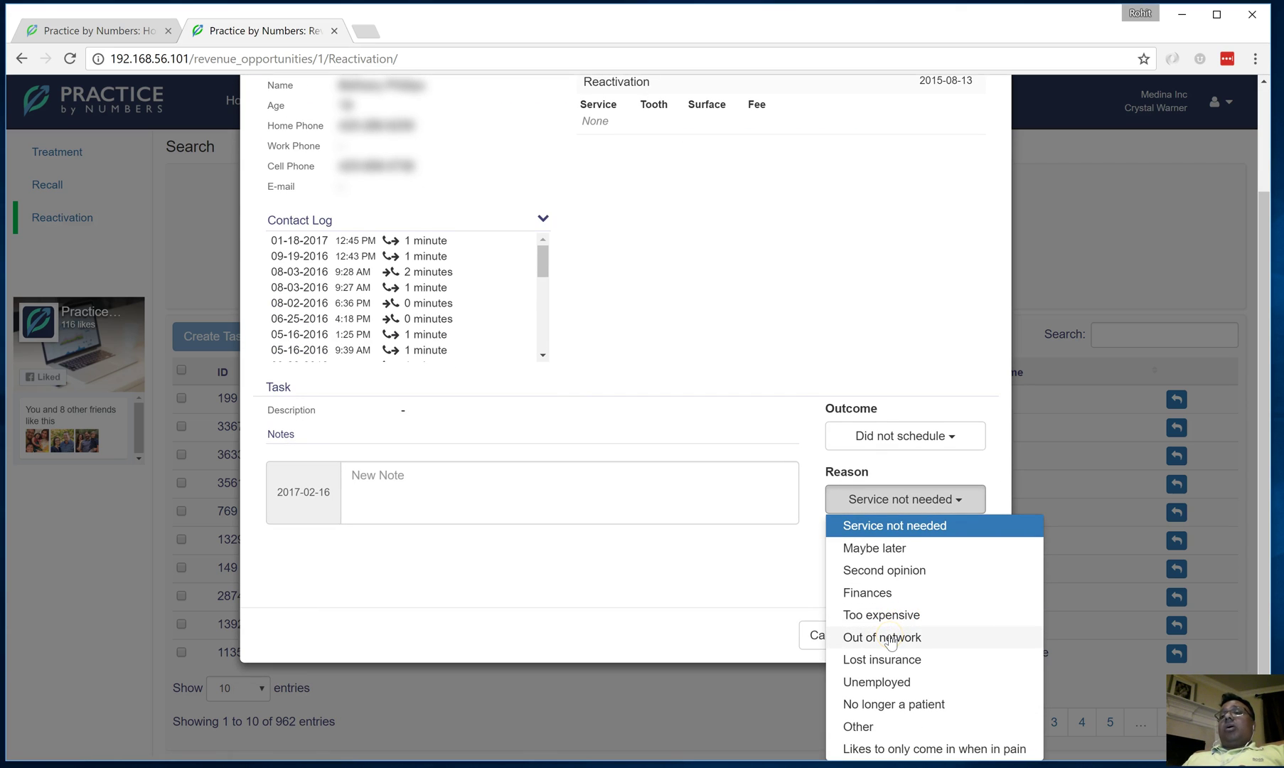
left_click(890, 623)
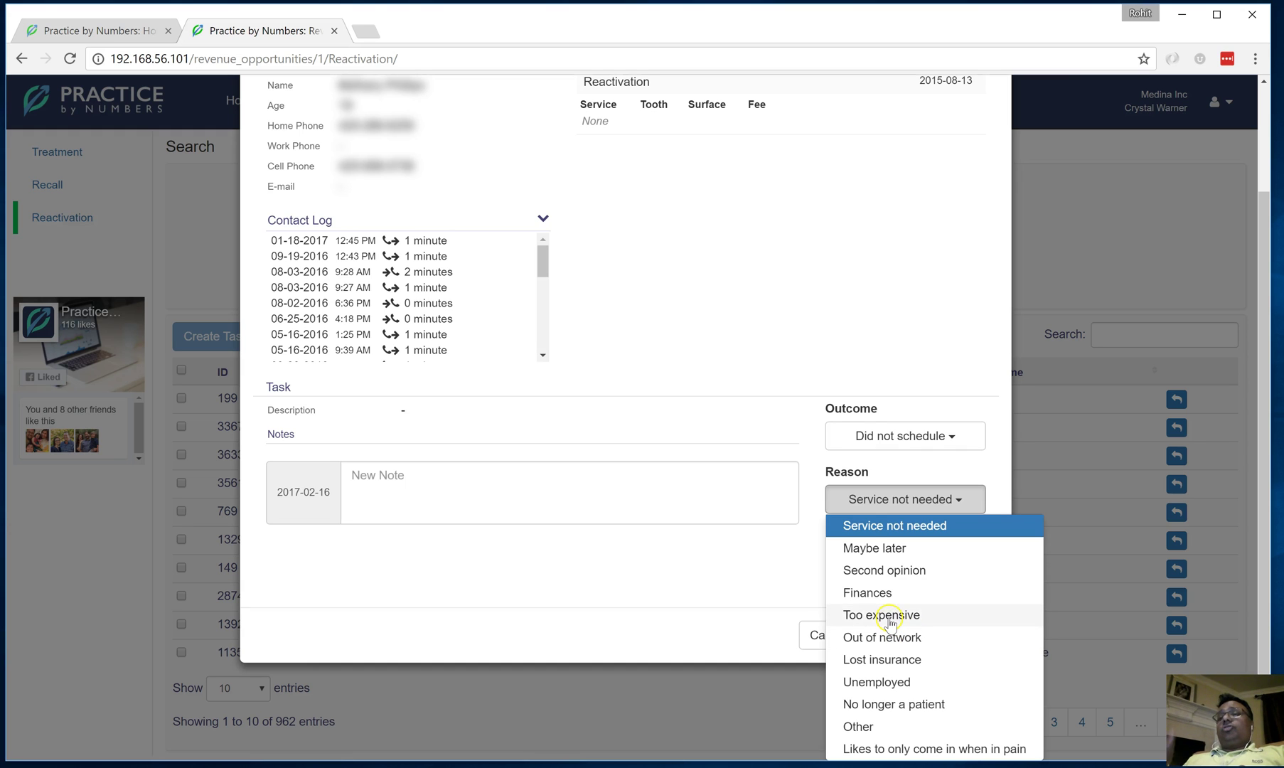
left_click(888, 617)
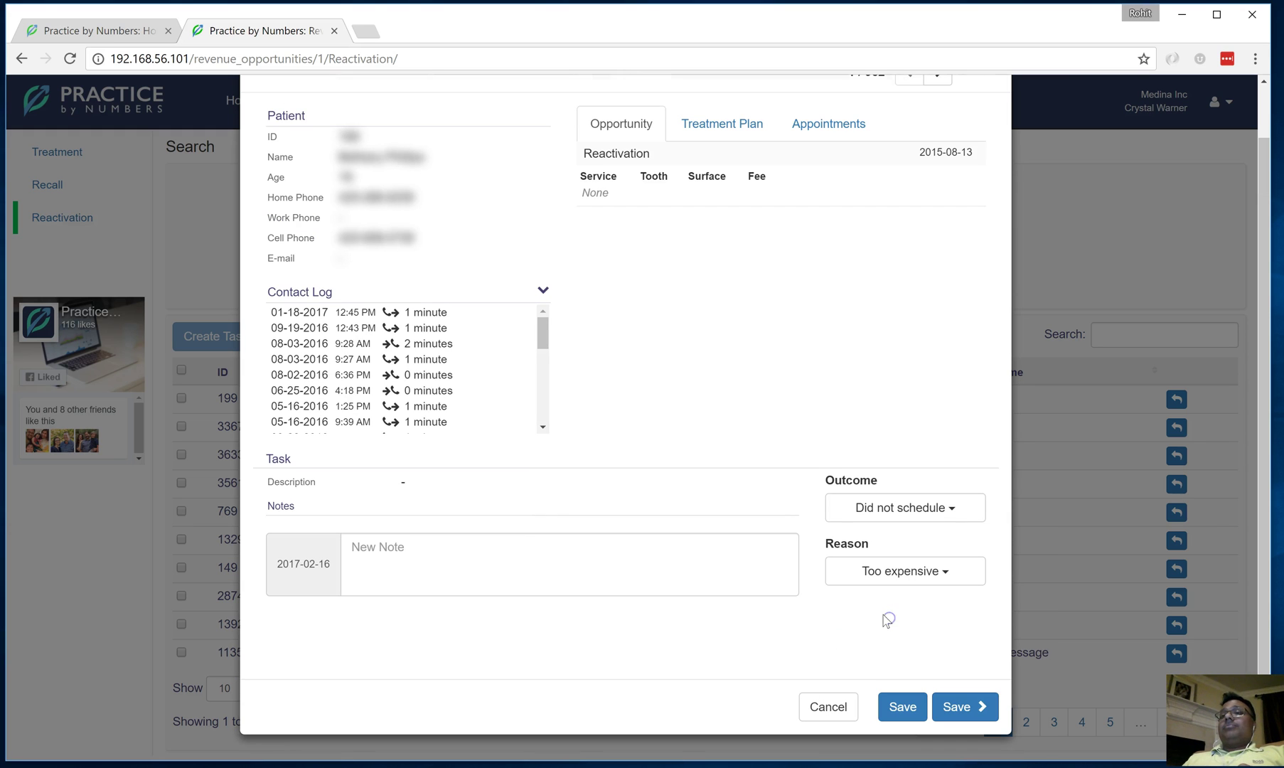
Add the note 'Looking for a cheaper office.' and save, advancing to patient 2
left_click(674, 545)
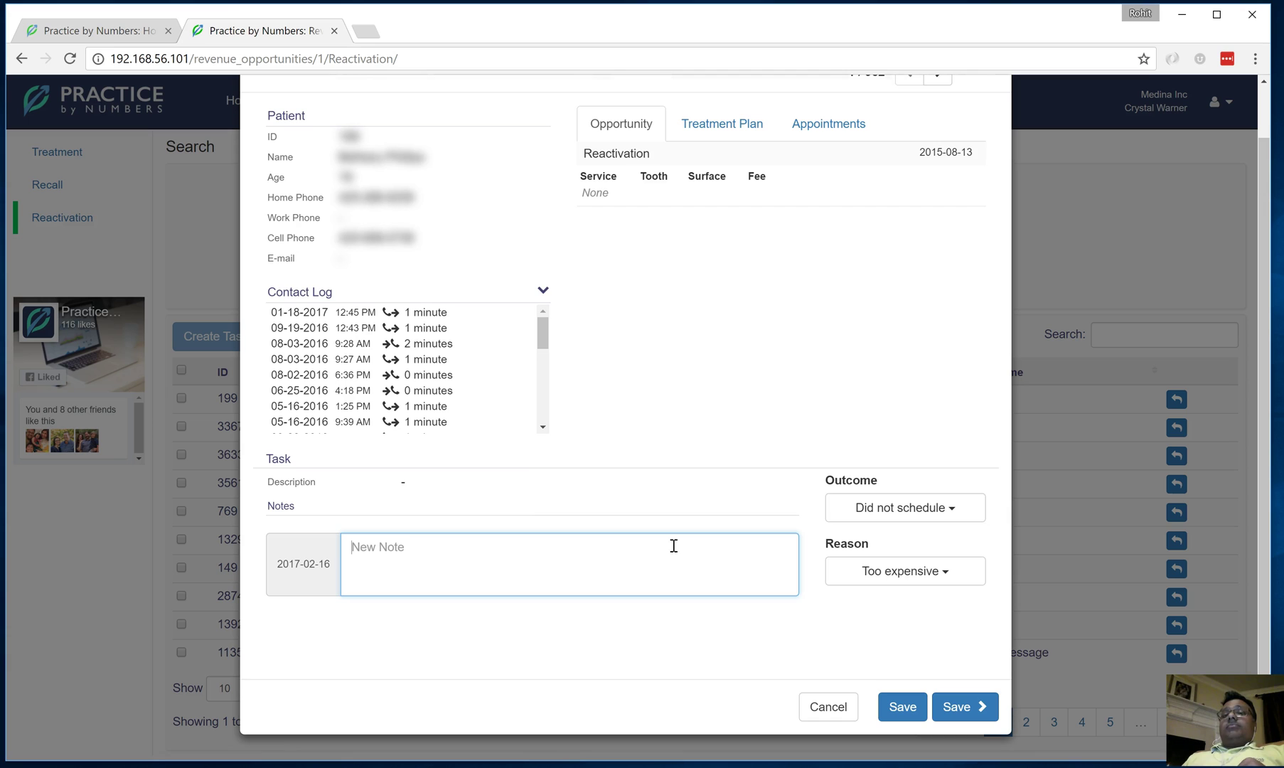
type("Look")
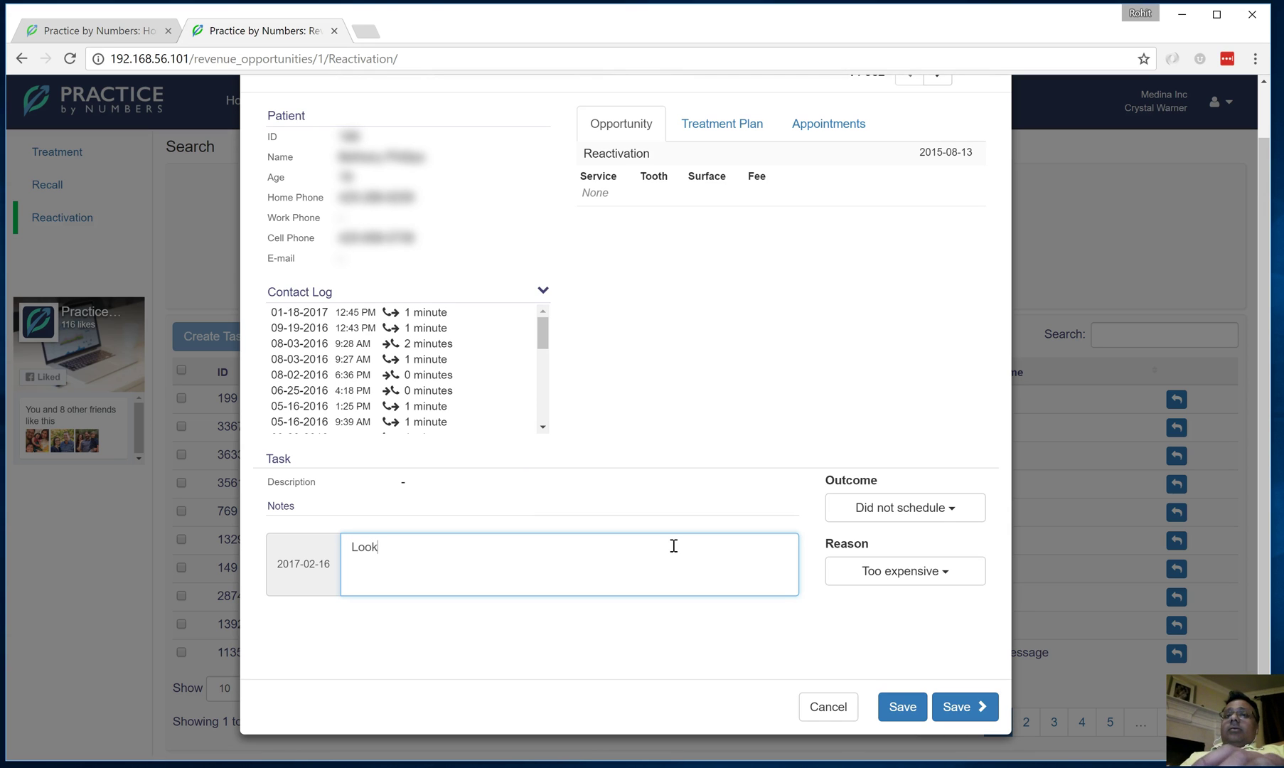
type("ing for ")
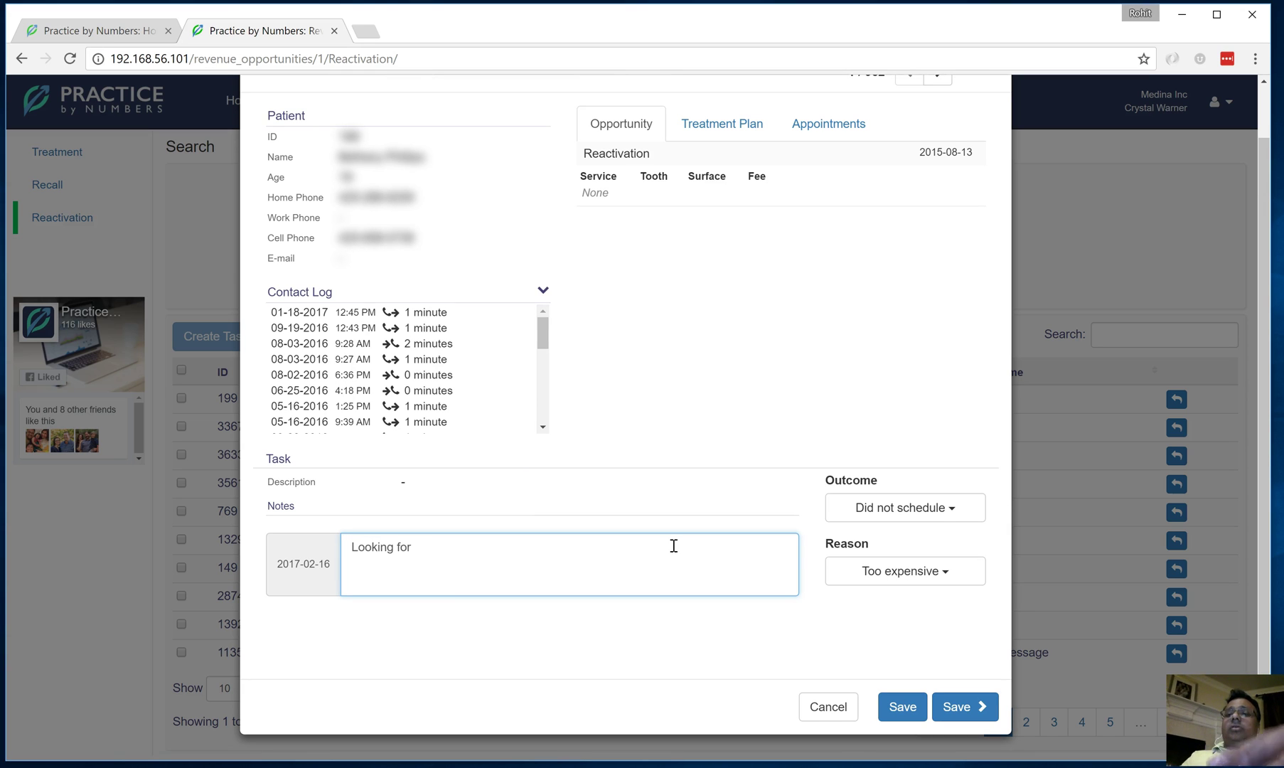
type("a differ")
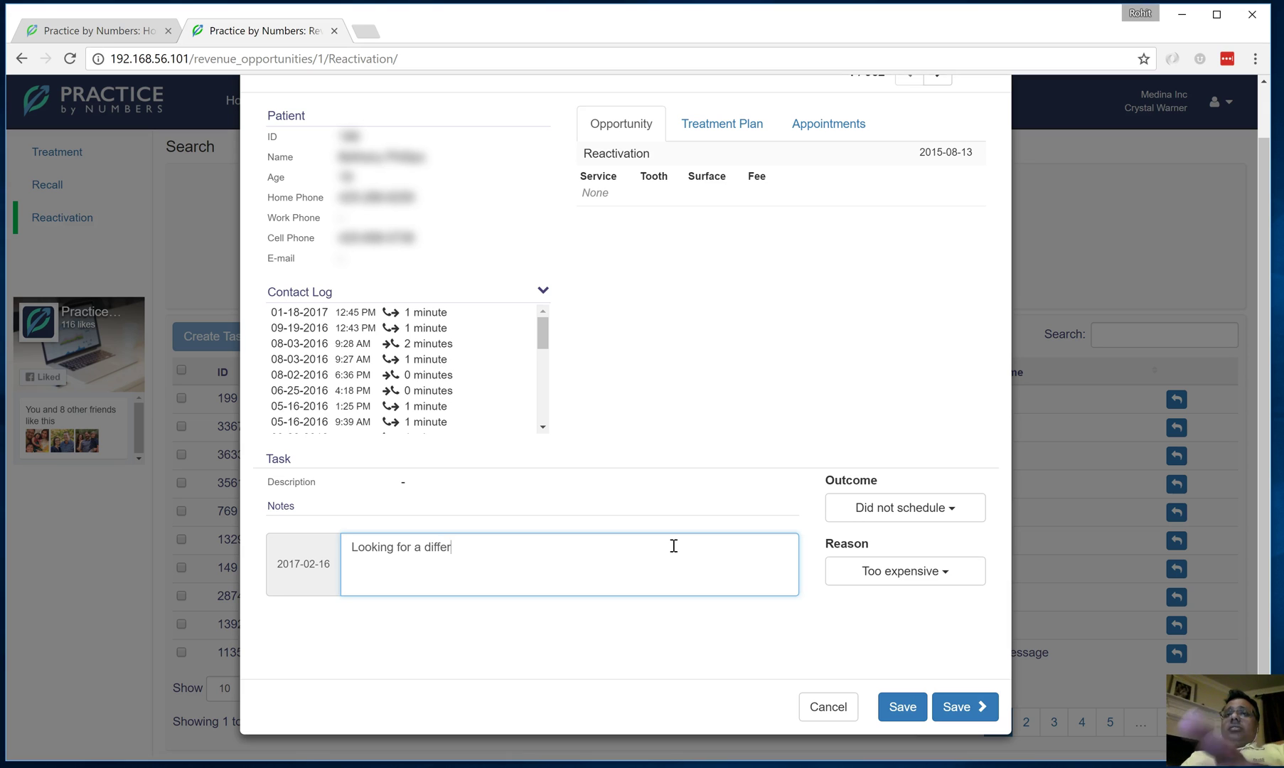
key("BackSpace")
key("BackSpace")
key("BackSpace")
key("BackSpace")
key("BackSpace")
key("BackSpace")
type("cha")
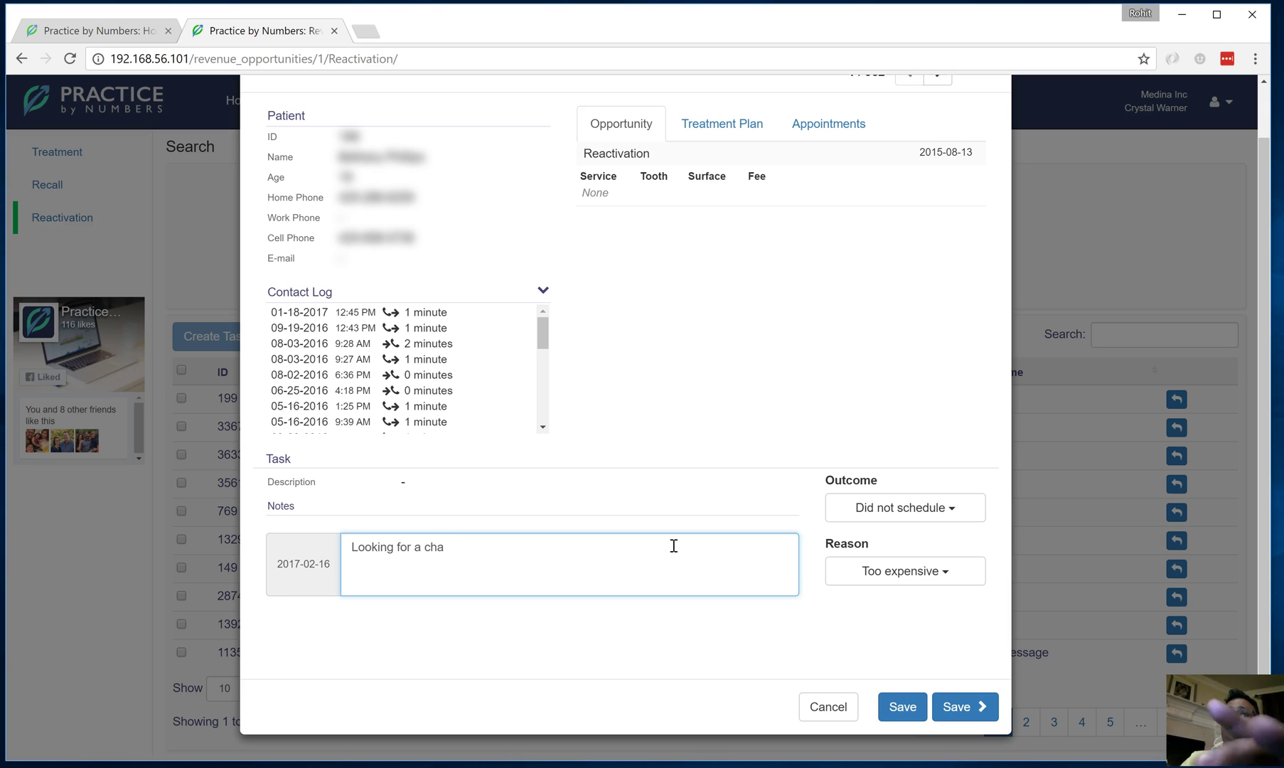
key("BackSpace")
type("eaper office")
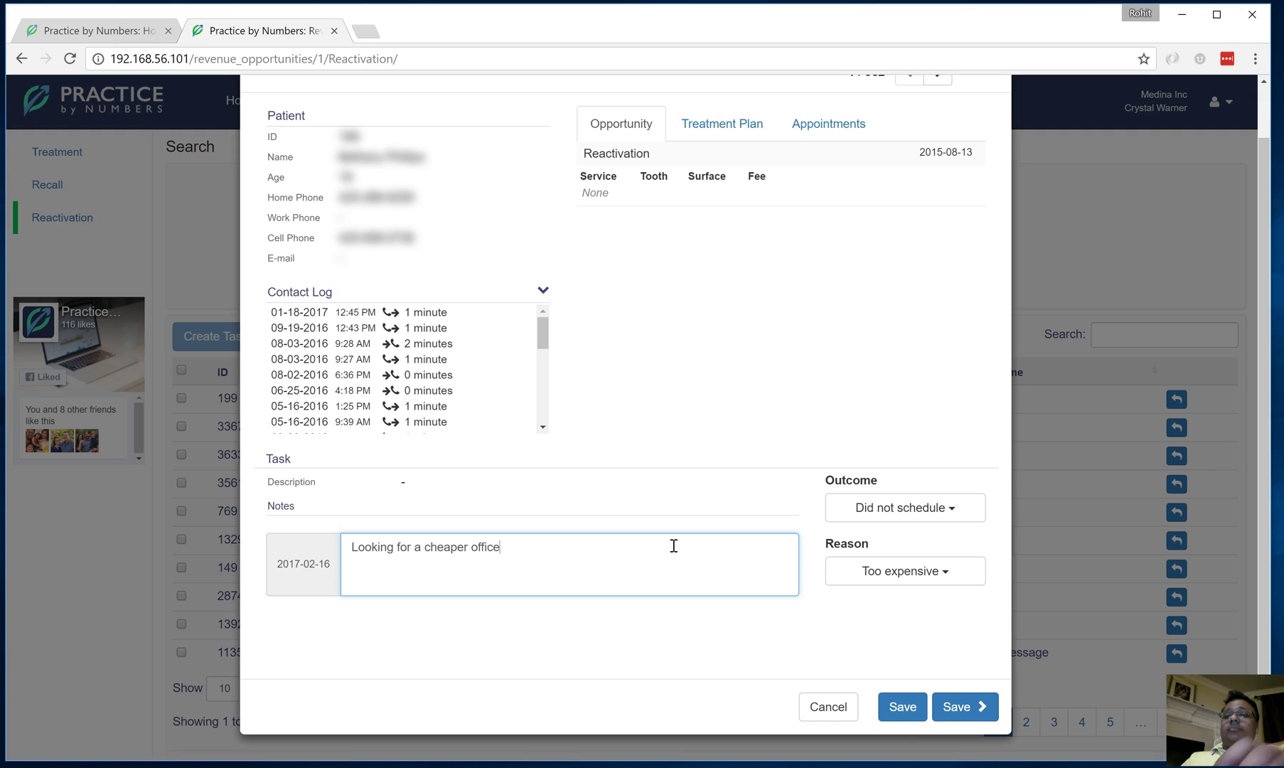
type(".")
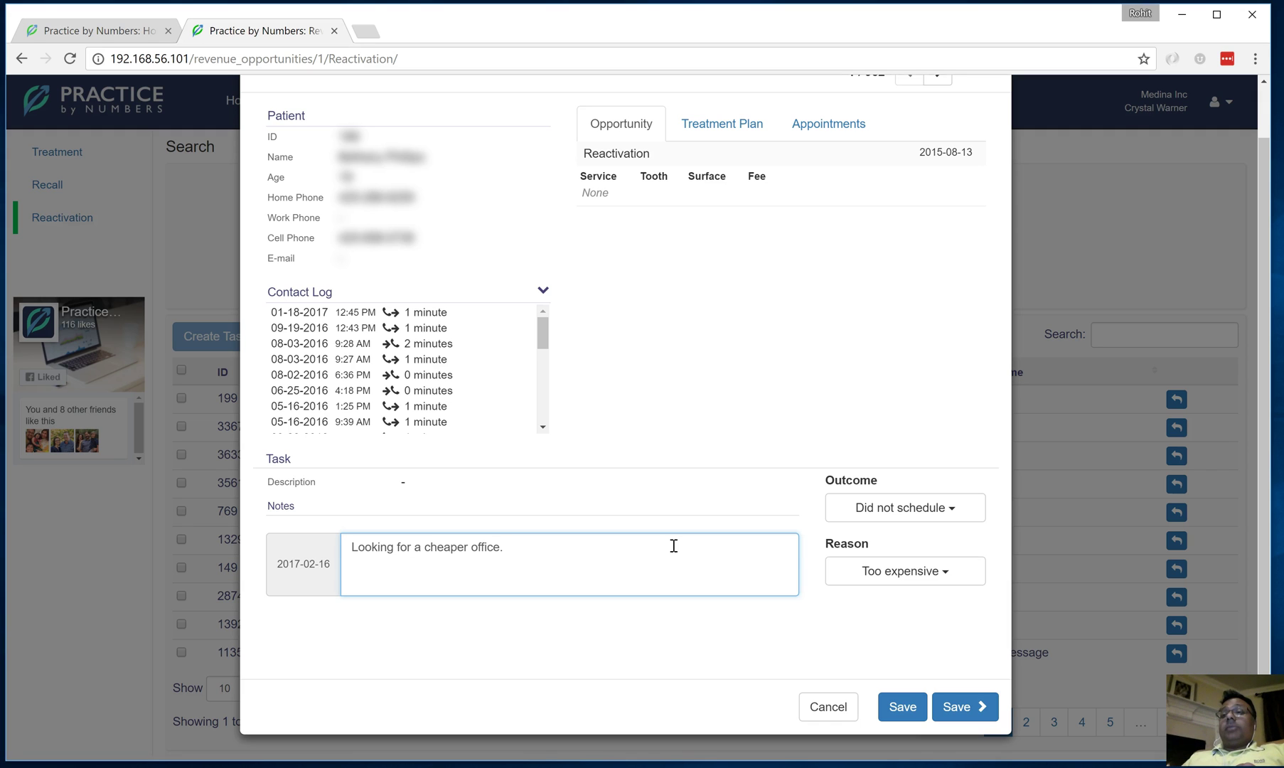
left_click(967, 711)
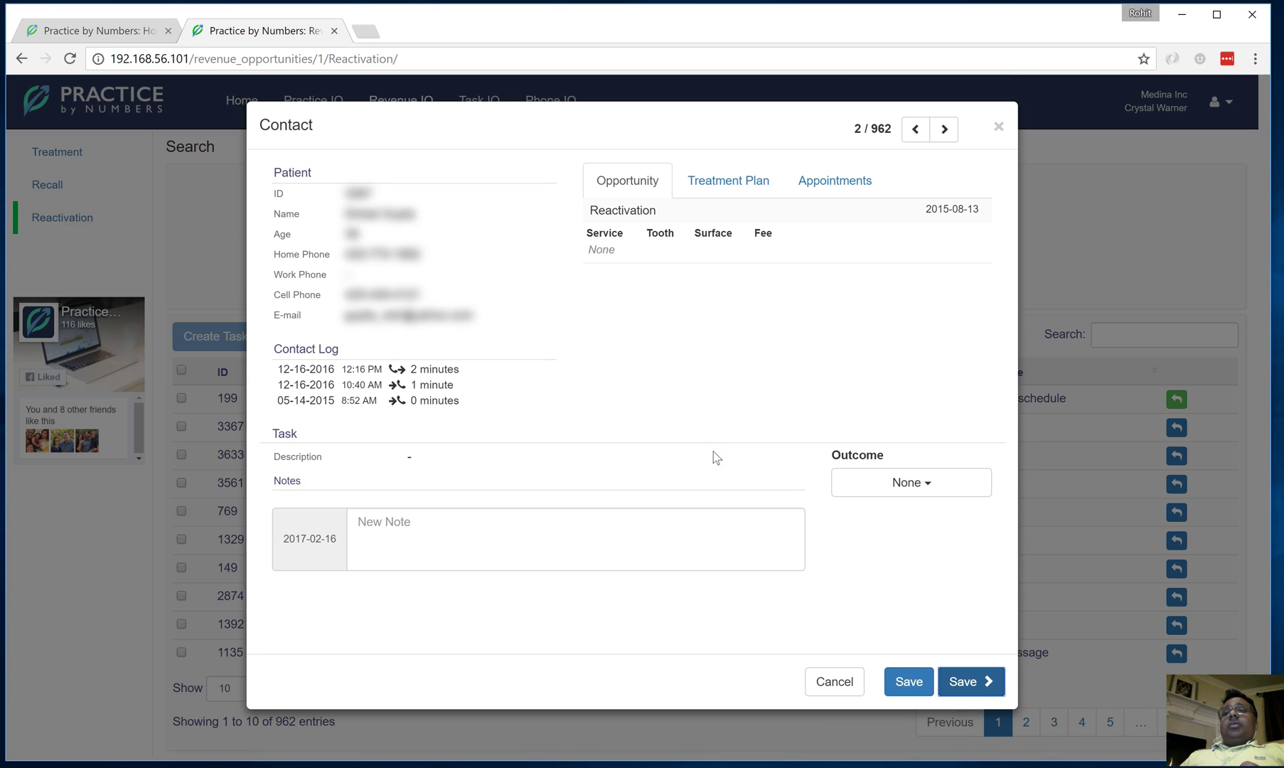
Log patient 2 as Left message, patient 3 as No answer, and patient 4 as Scheduled
left_click(901, 488)
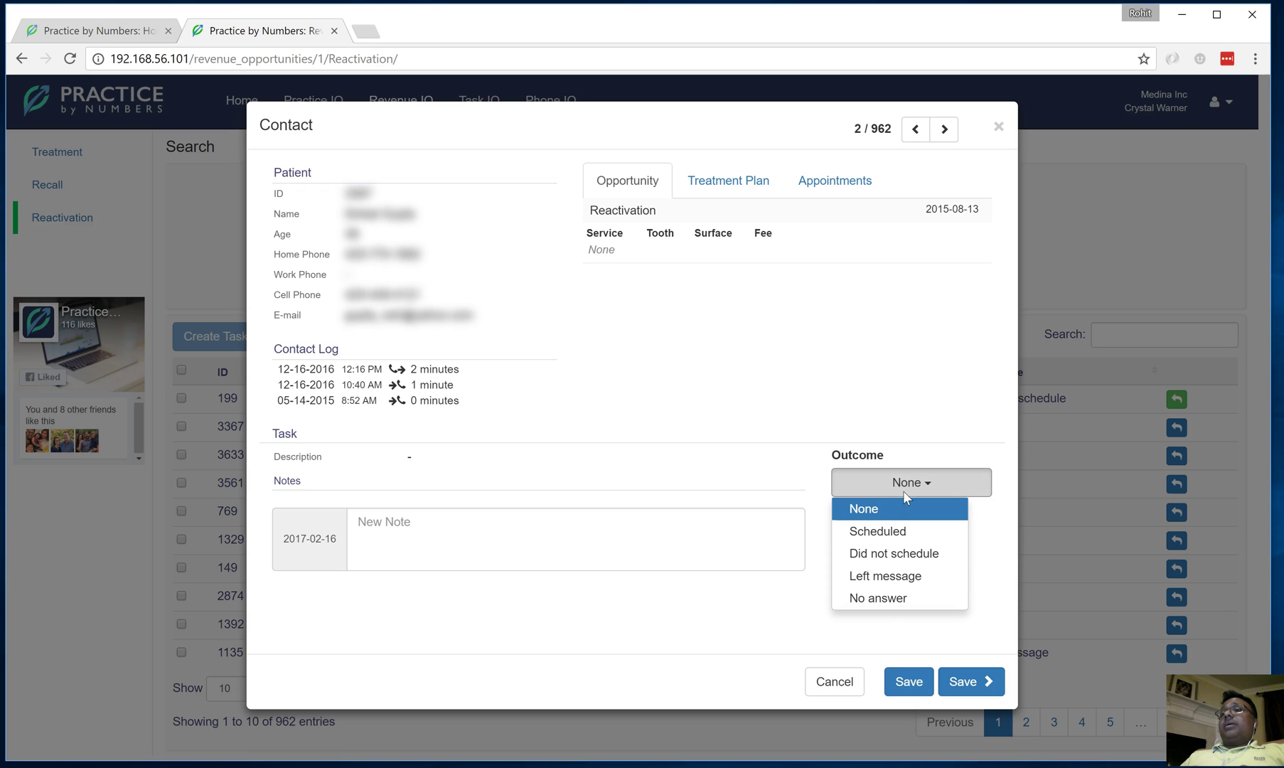
left_click(865, 575)
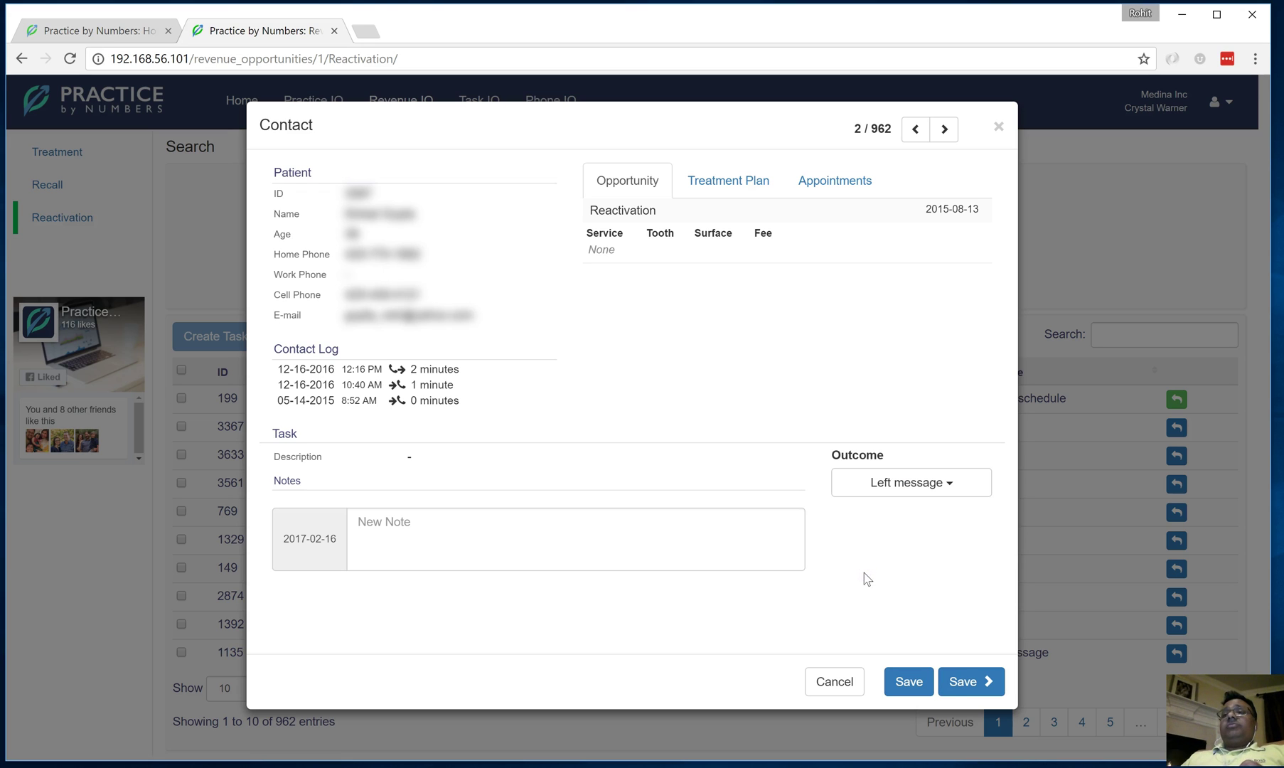
left_click(952, 681)
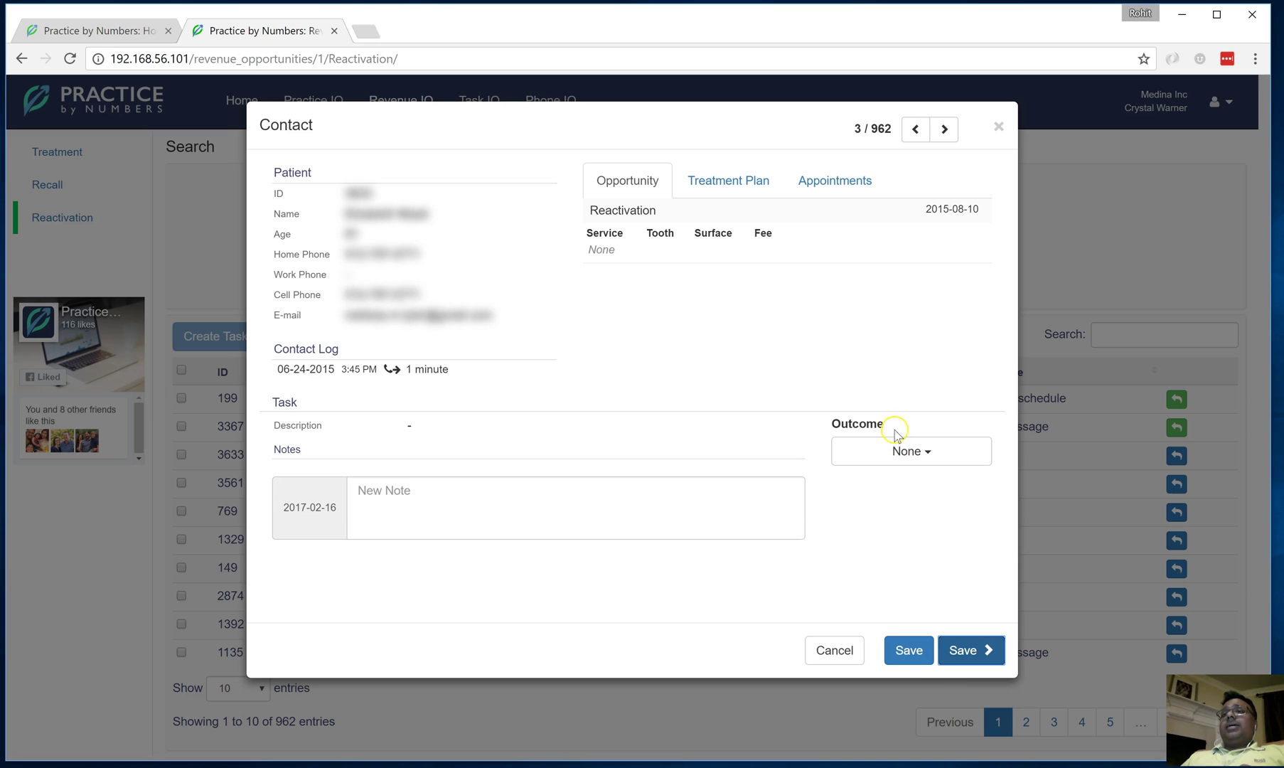
left_click(906, 452)
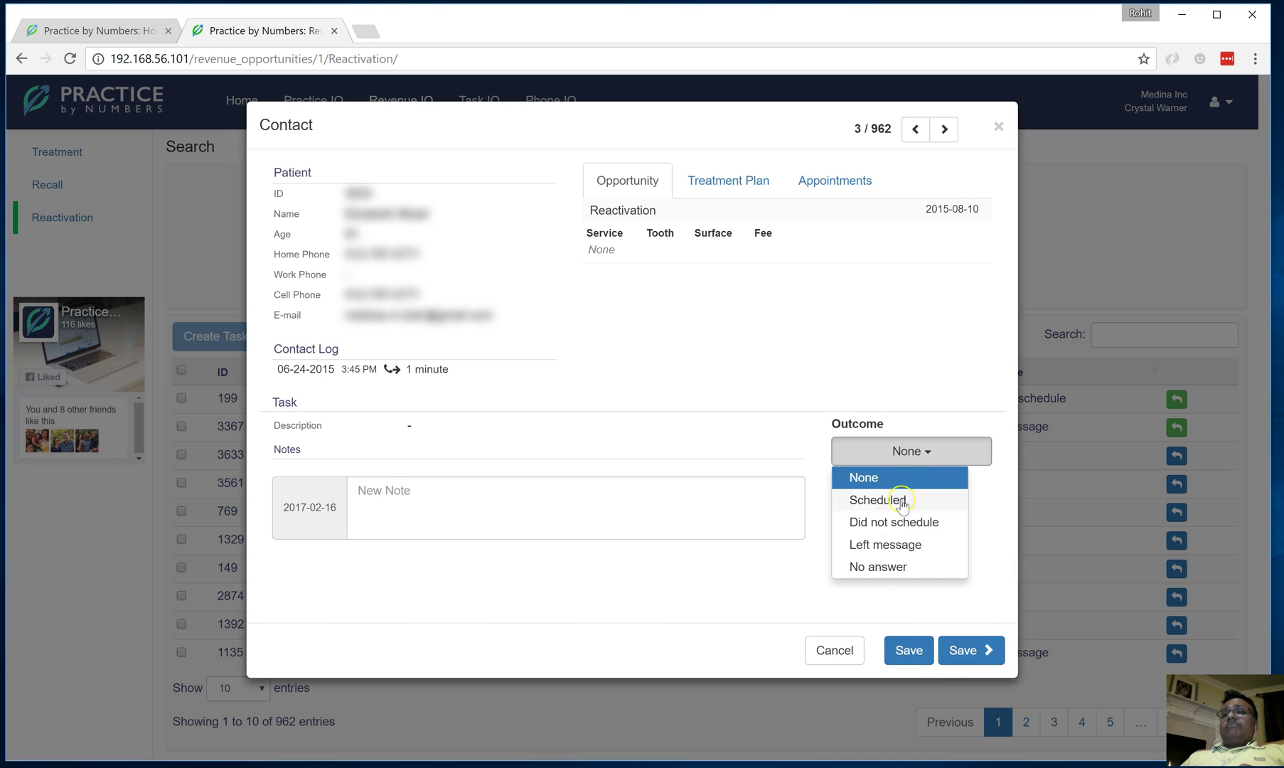
left_click(881, 566)
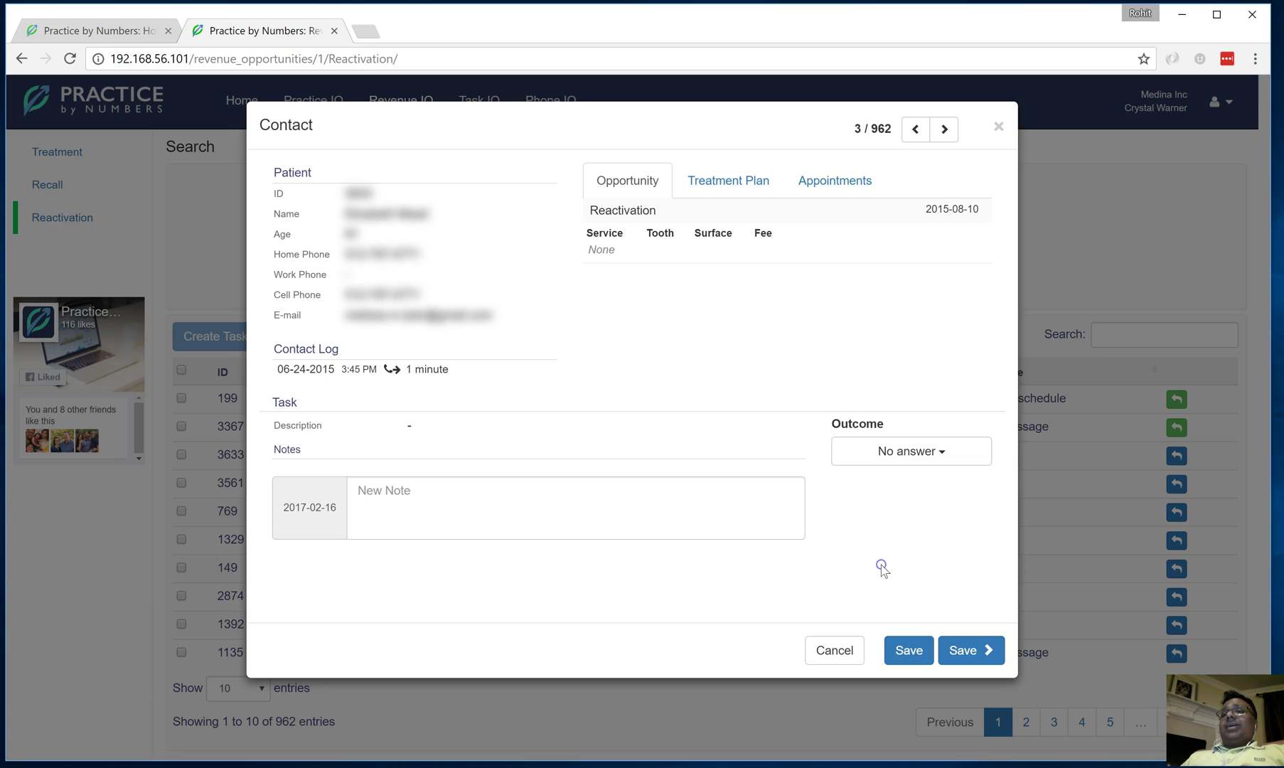
left_click(972, 649)
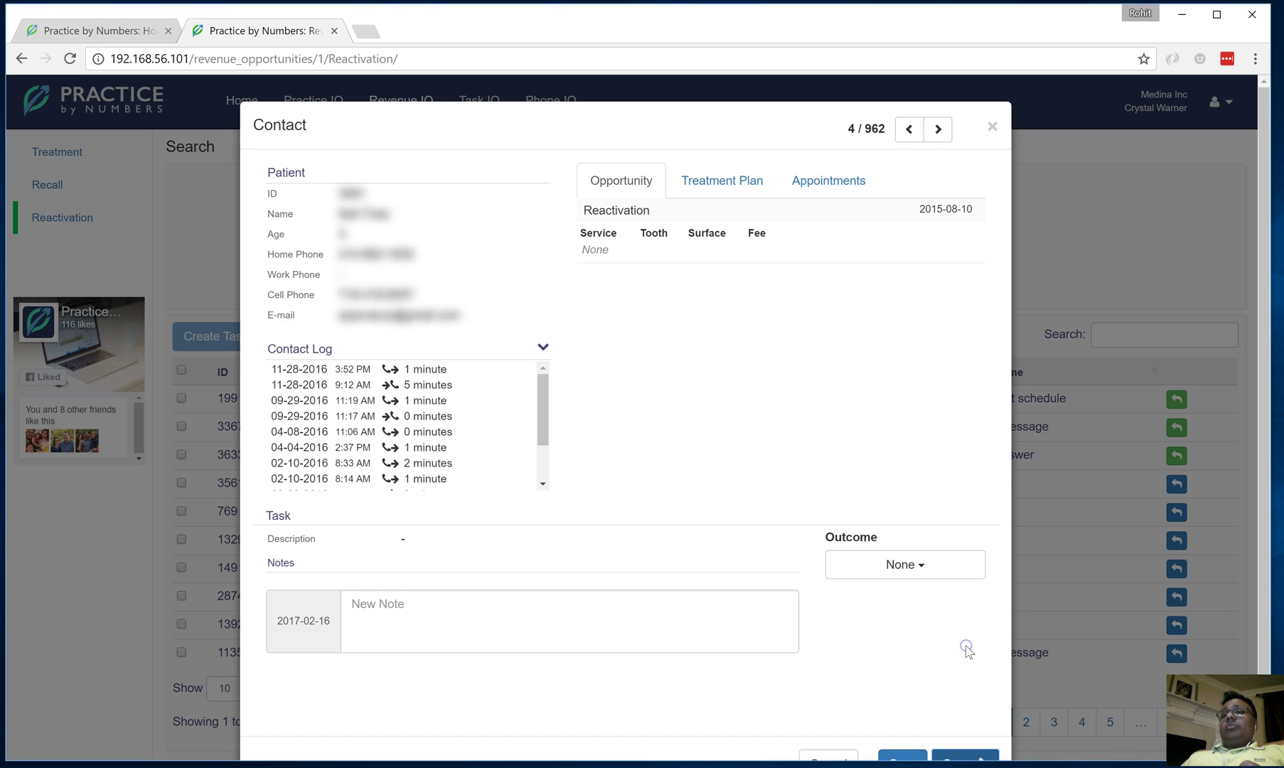
left_click(908, 572)
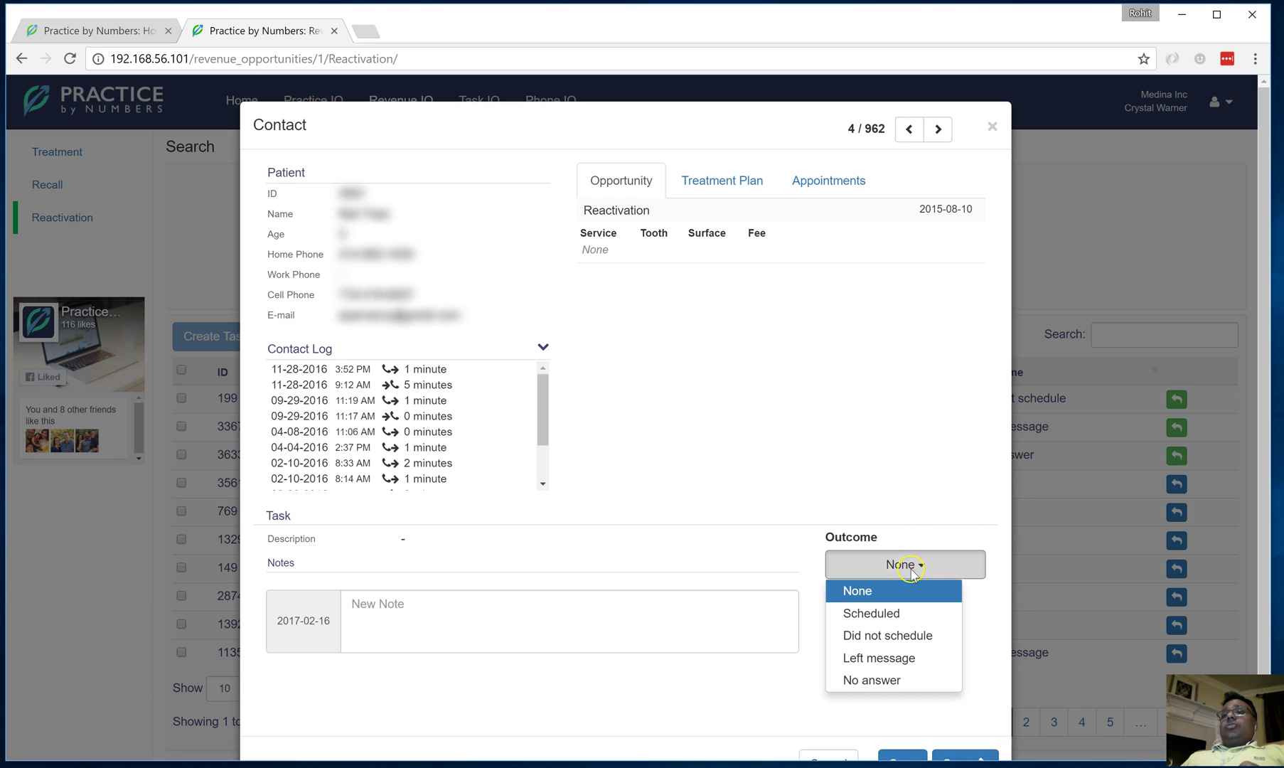
left_click(887, 613)
left_click(961, 758)
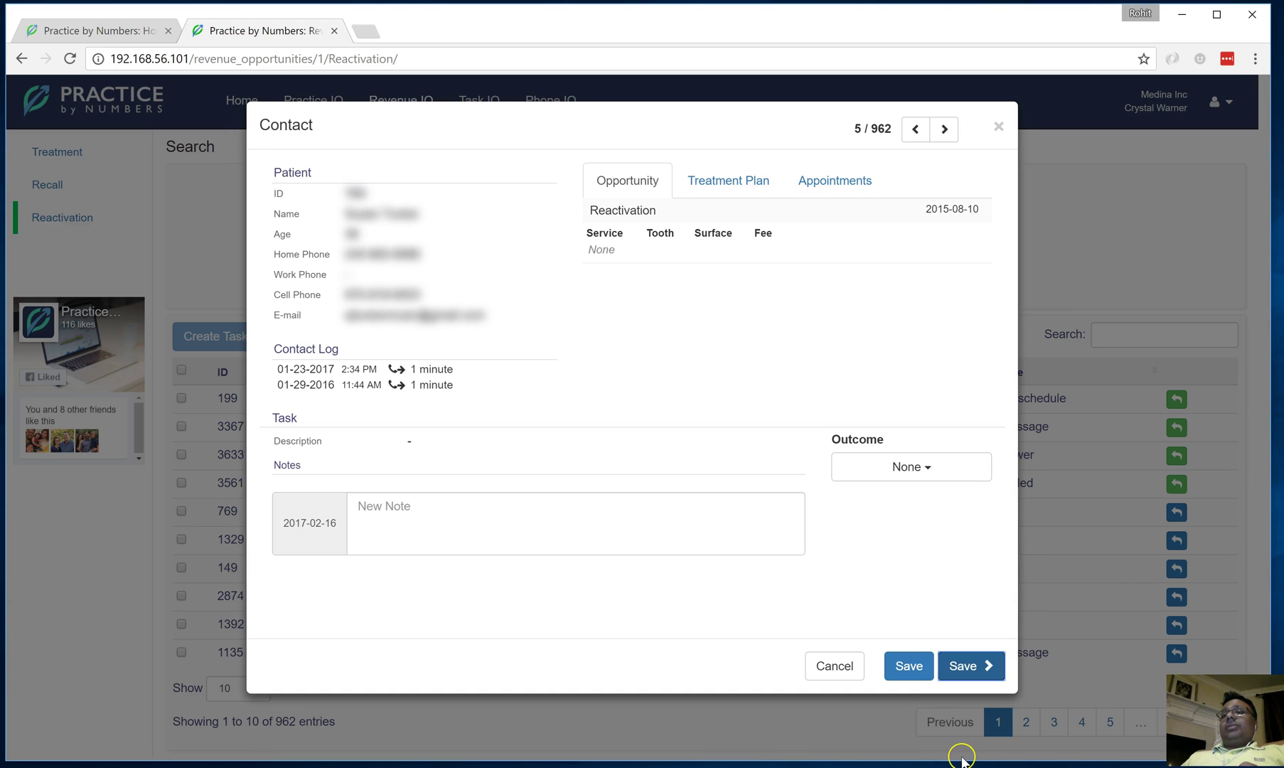
Log patient 5 as Did not schedule, reason 'Likes to only come in when in pain', and save
left_click(903, 471)
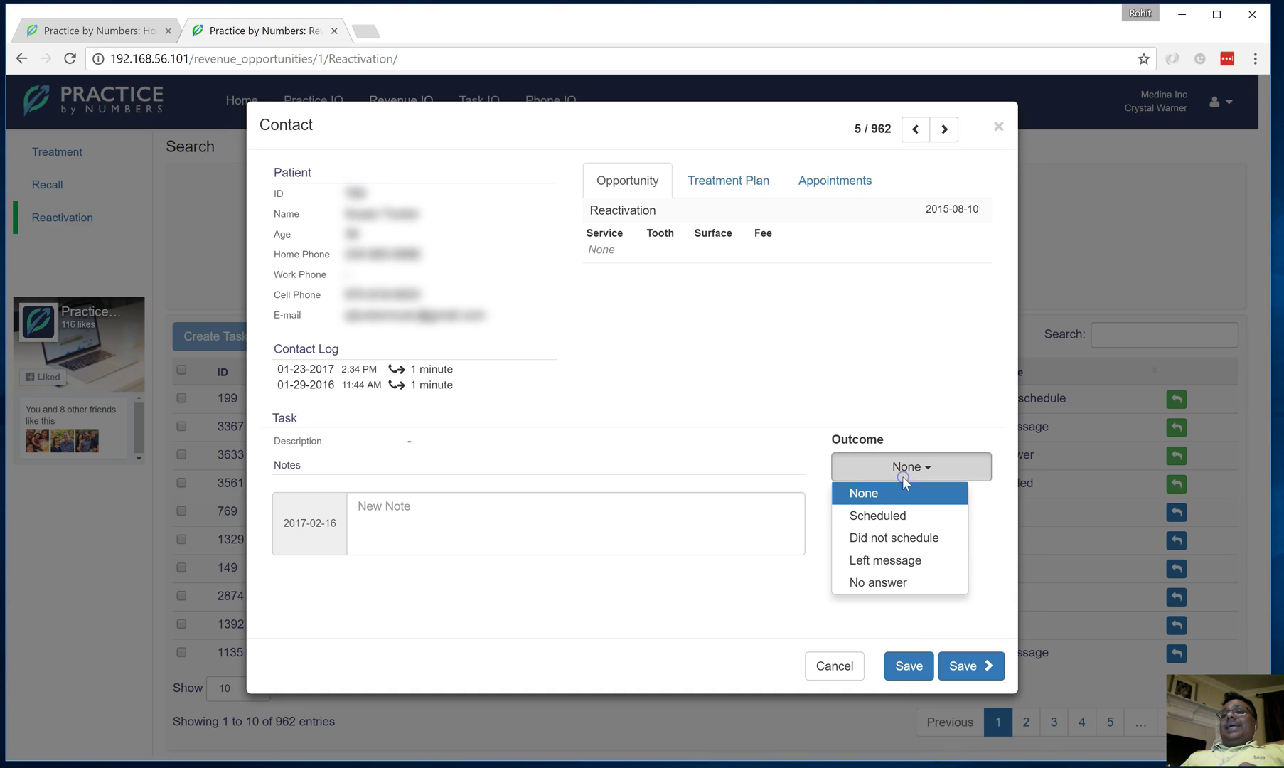
left_click(884, 540)
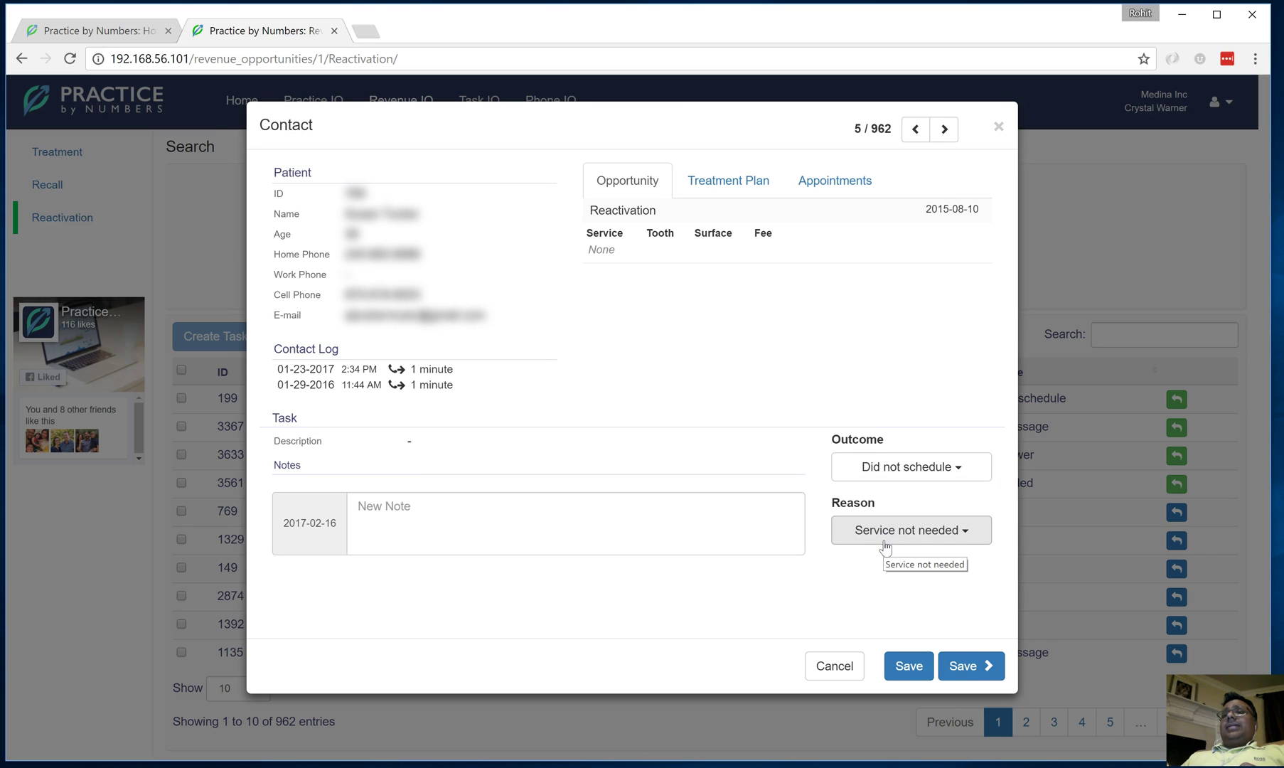
left_click(884, 541)
scroll(884, 544, "down", 1)
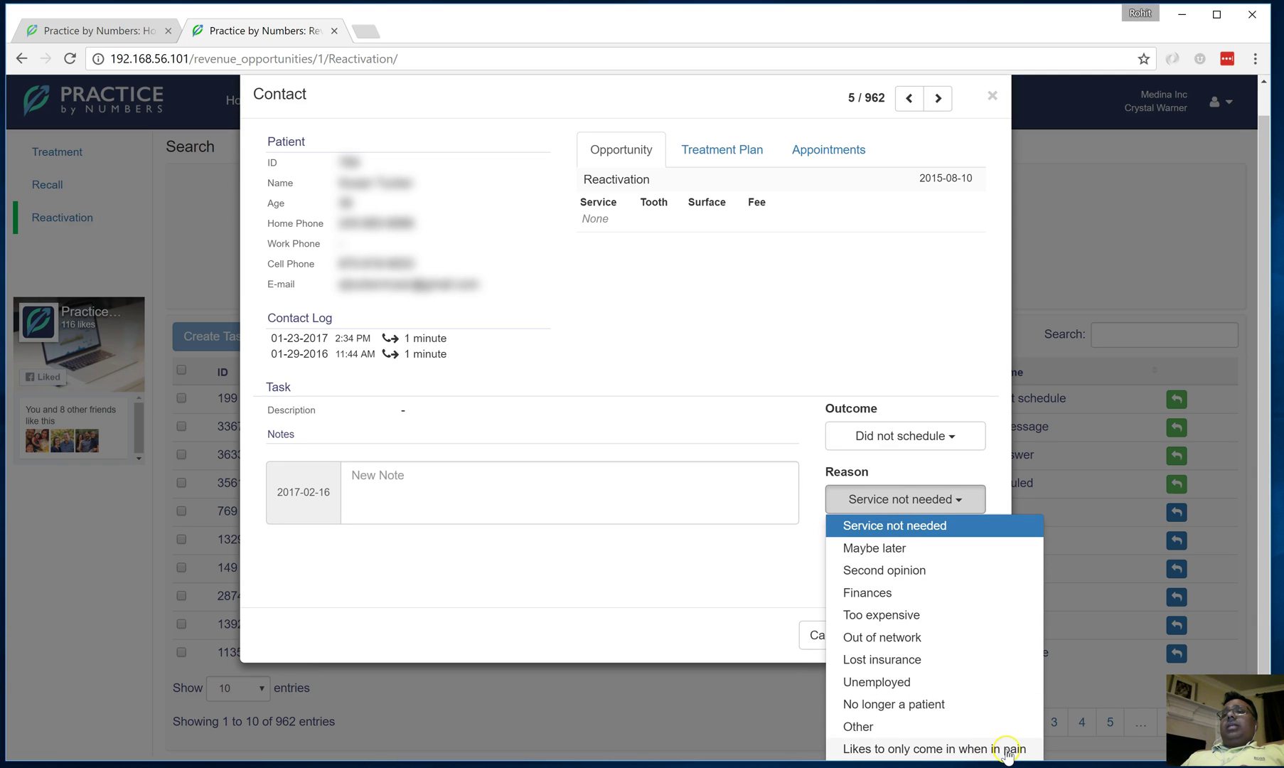
left_click(914, 749)
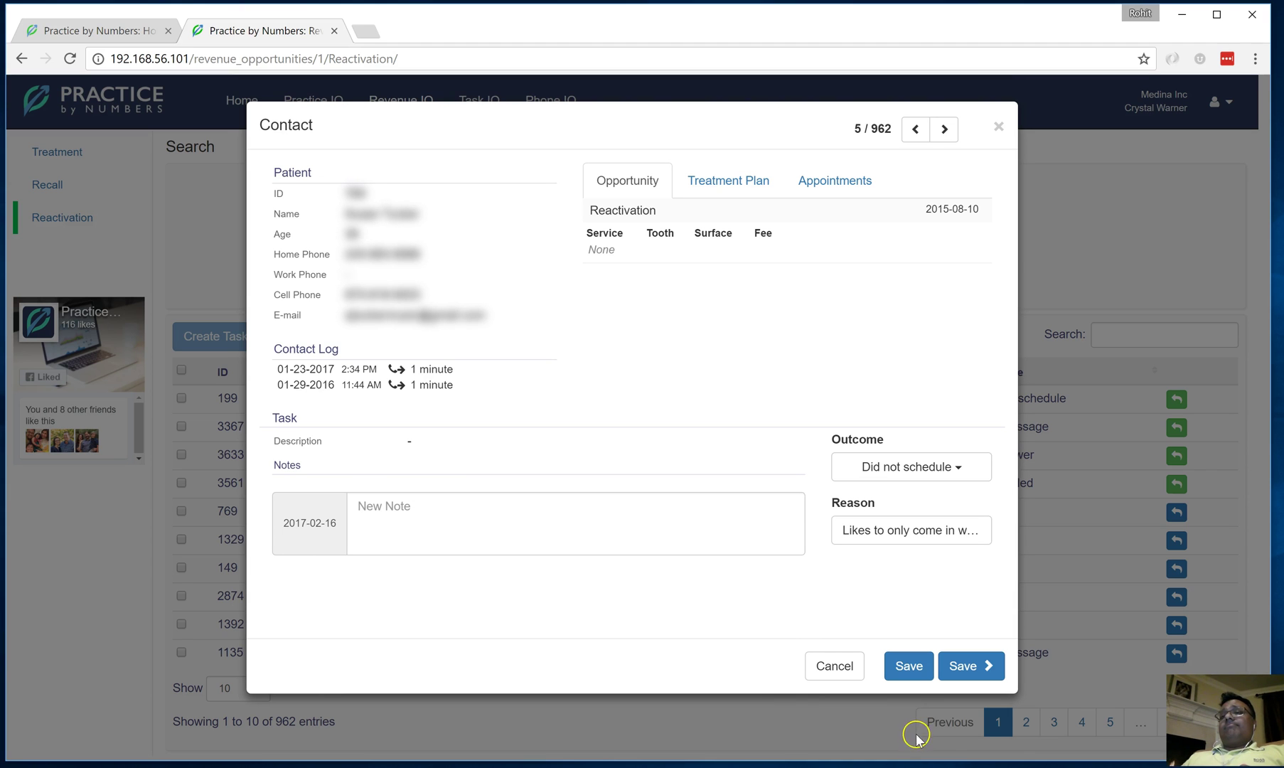
left_click(909, 666)
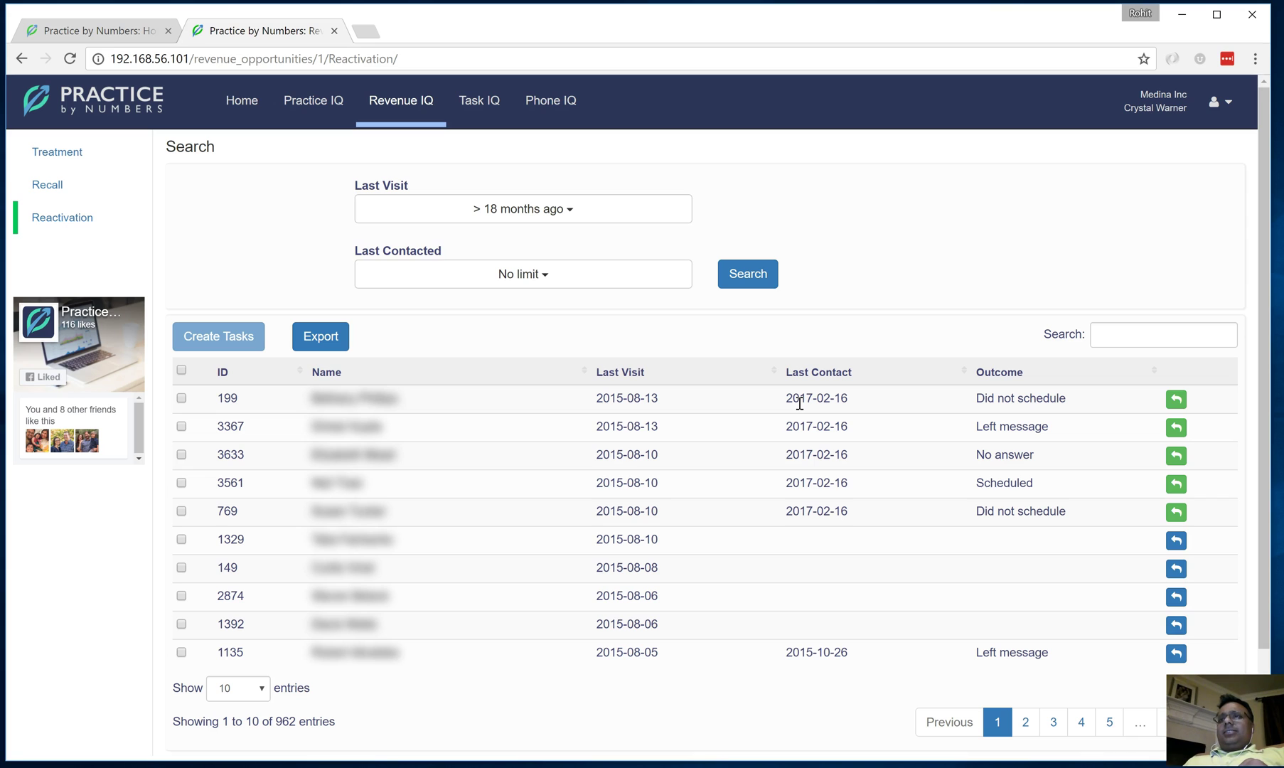
Set Last Contacted to '> 3 months ago' and rerun the search, leaving 921 patients
left_click(548, 285)
left_click(423, 364)
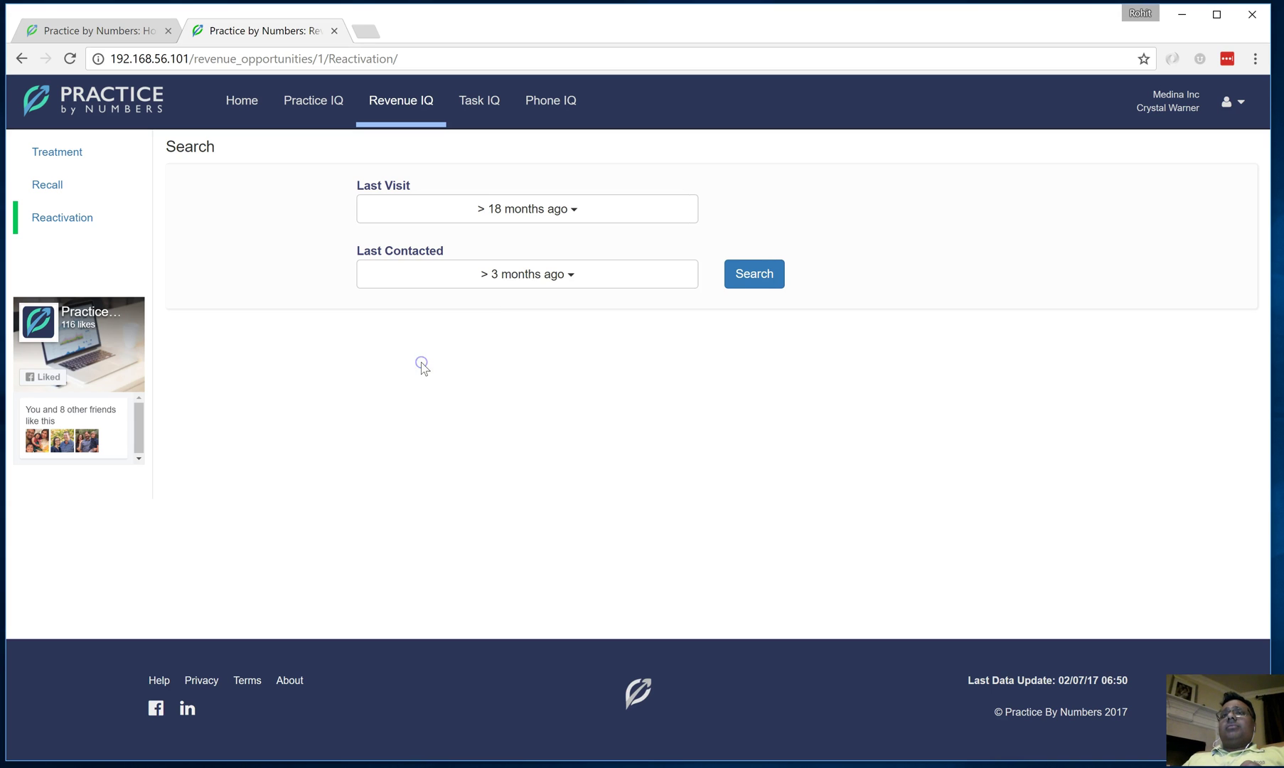
left_click(767, 279)
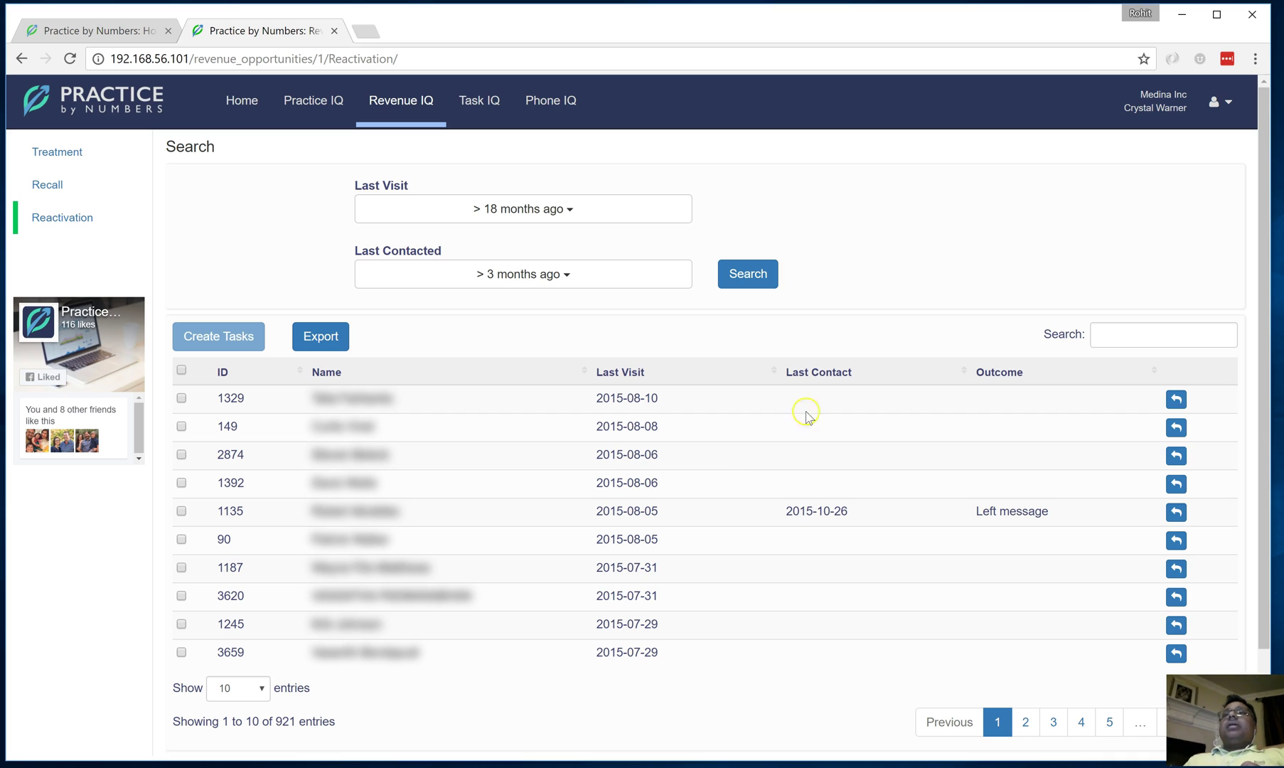
scroll(984, 314, "down", 2)
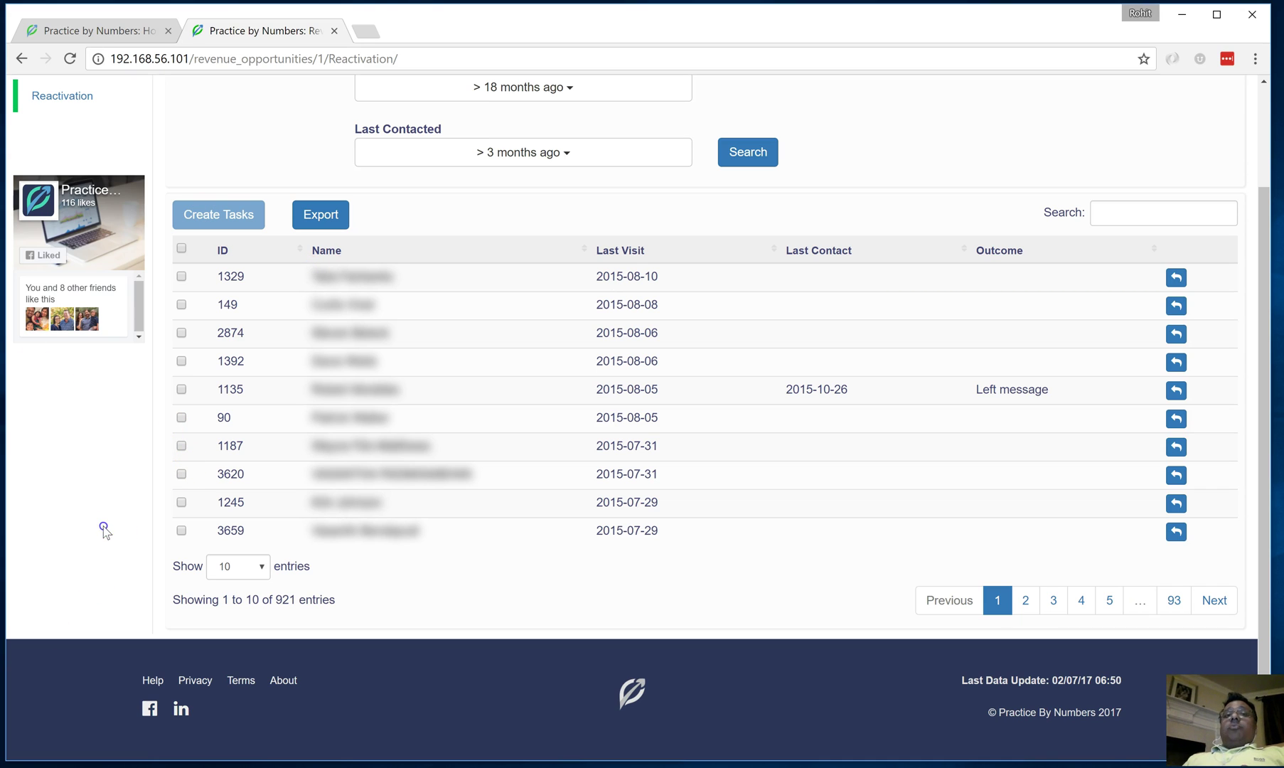
scroll(107, 530, "up", 2)
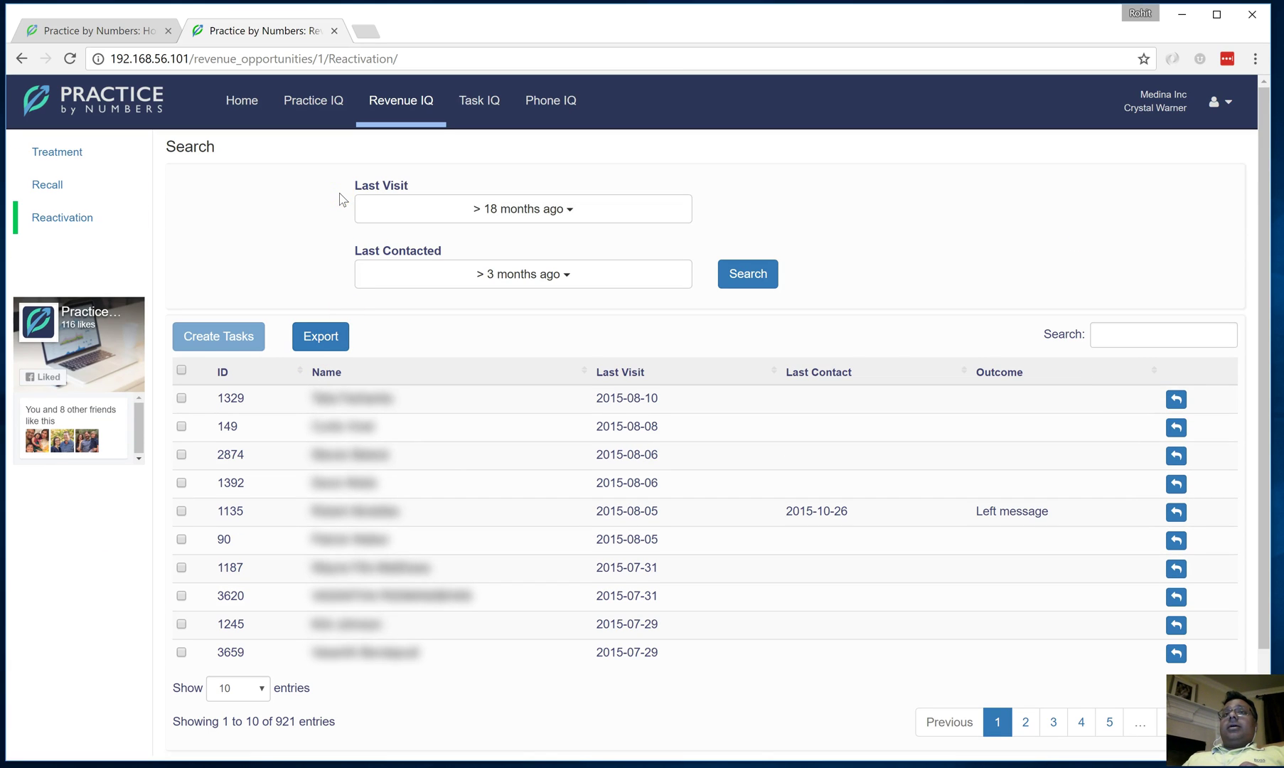
left_click(228, 248)
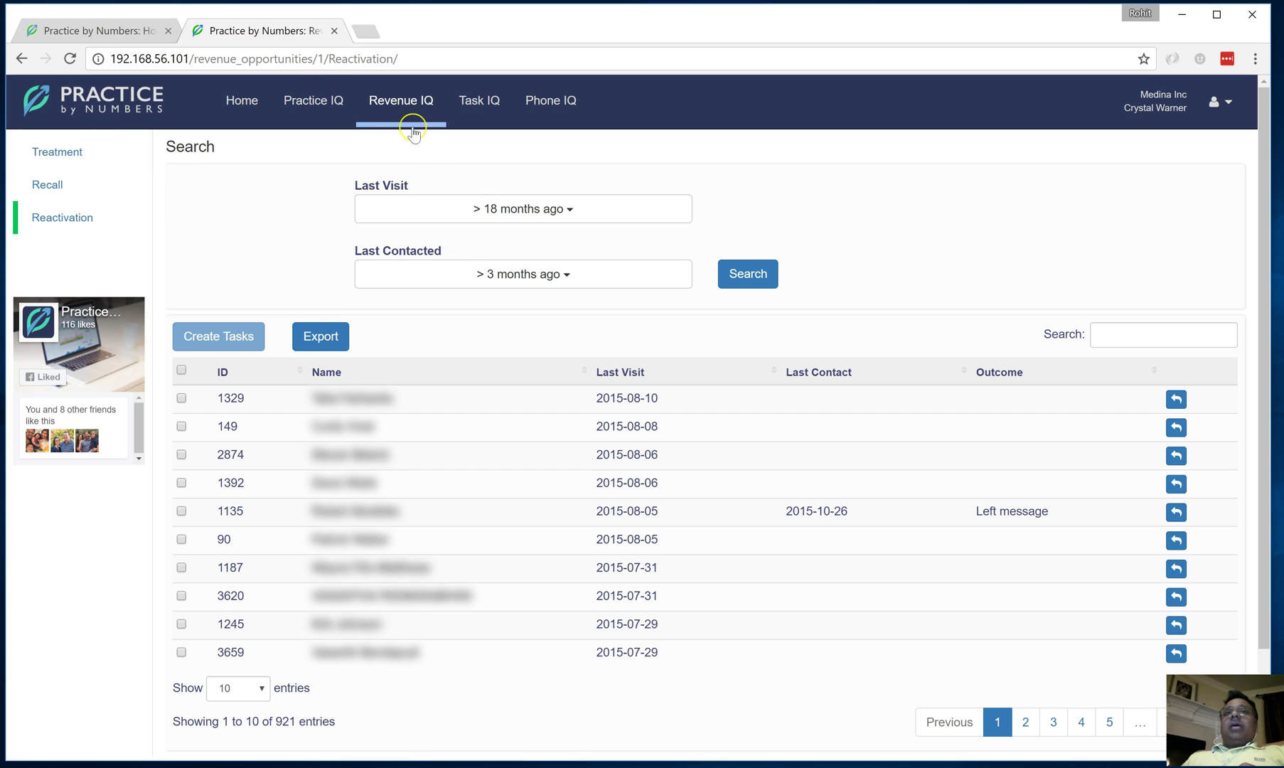
Open the Outgoing Opportunities dashboard under Practice IQ > Opportunities
left_click(302, 106)
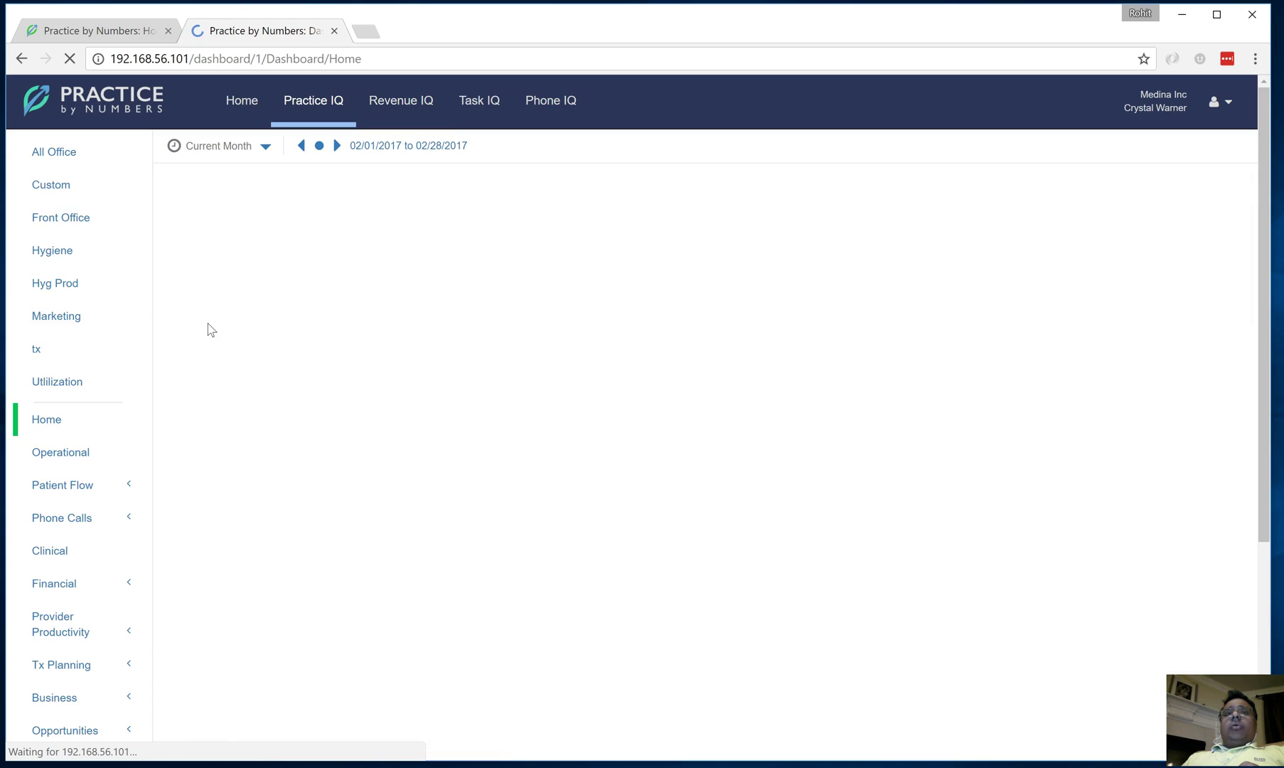
scroll(171, 427, "down", 2)
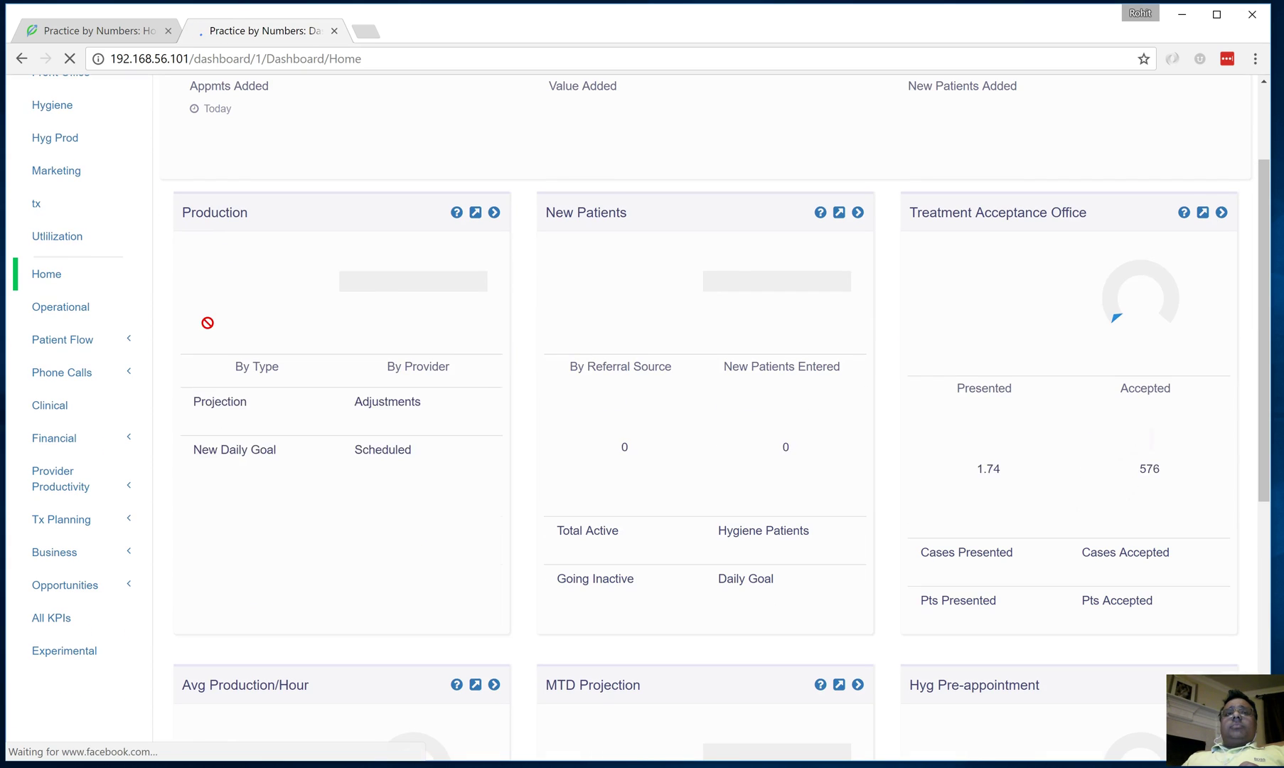
left_click(87, 590)
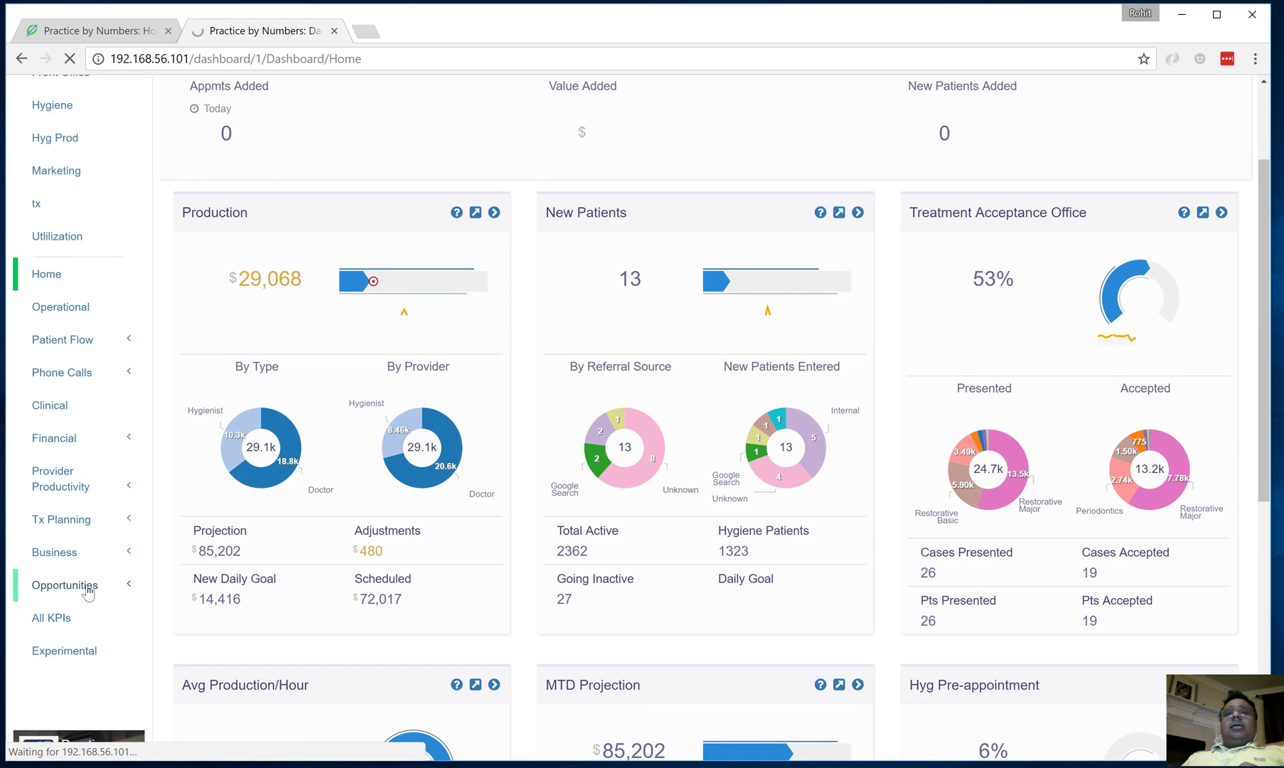
scroll(86, 589, "down", 2)
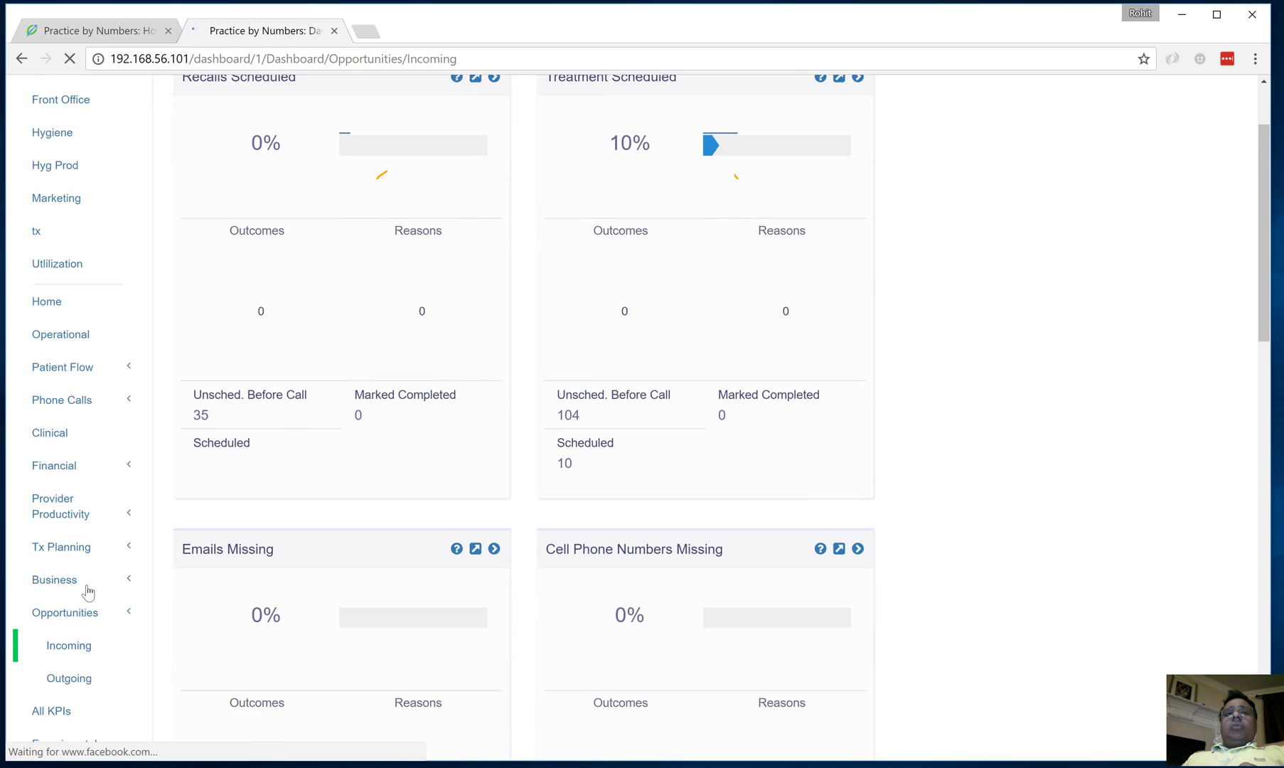
scroll(87, 593, "down", 1)
left_click(78, 578)
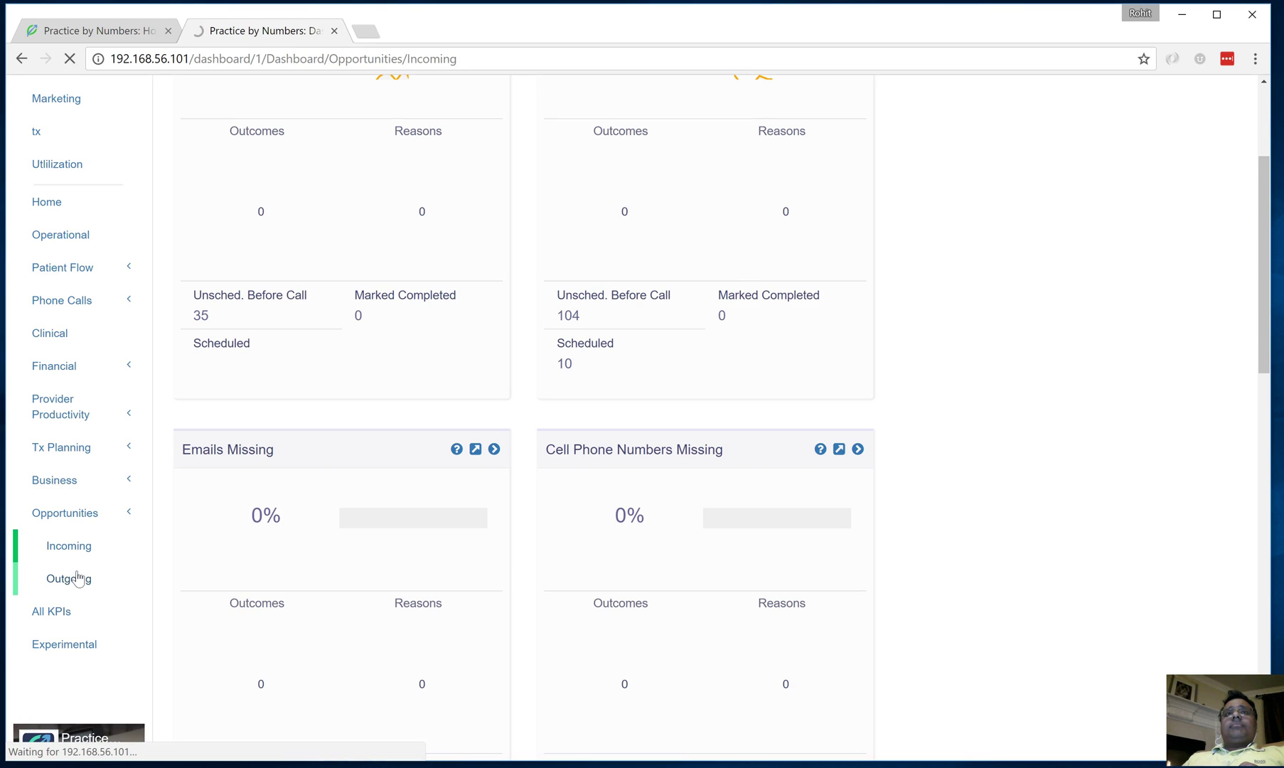
left_click(197, 212)
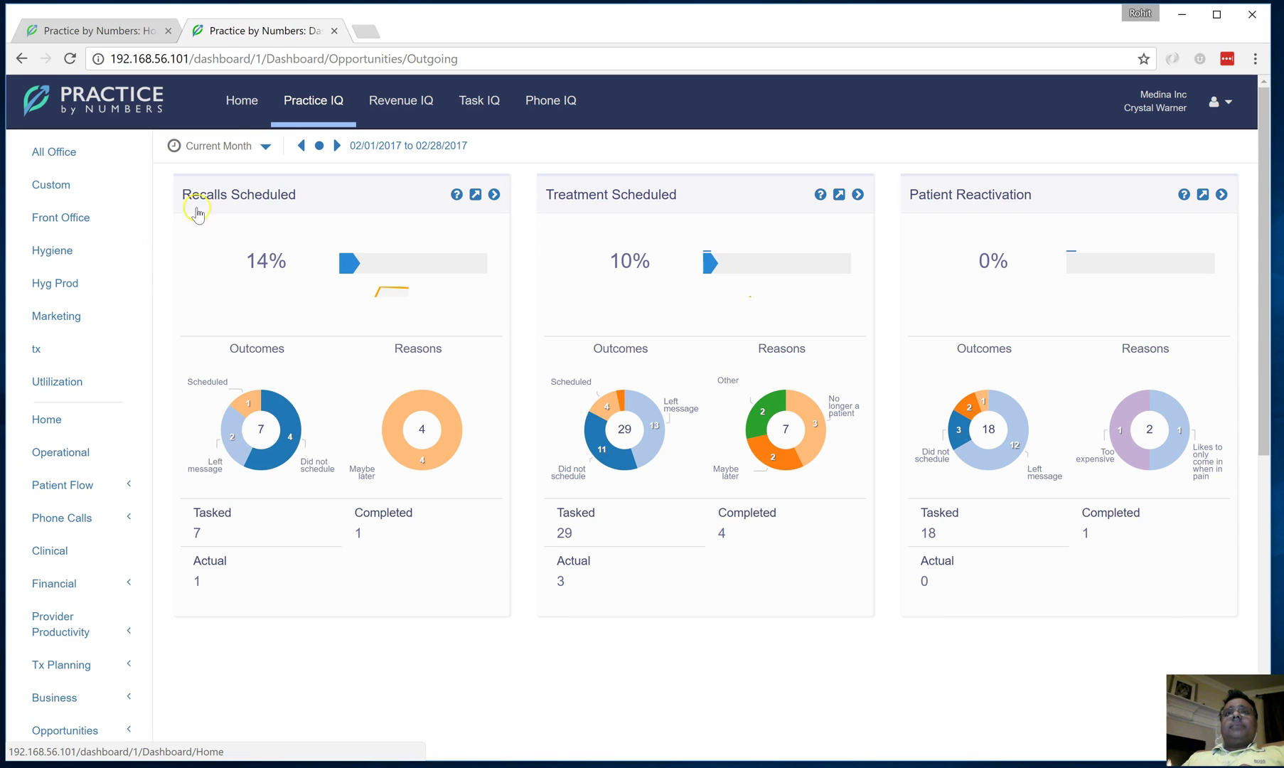
Limit the dashboard to Today, then check the Scheduled and Completed Patient Reactivation outcome counts
left_click(228, 145)
left_click(203, 175)
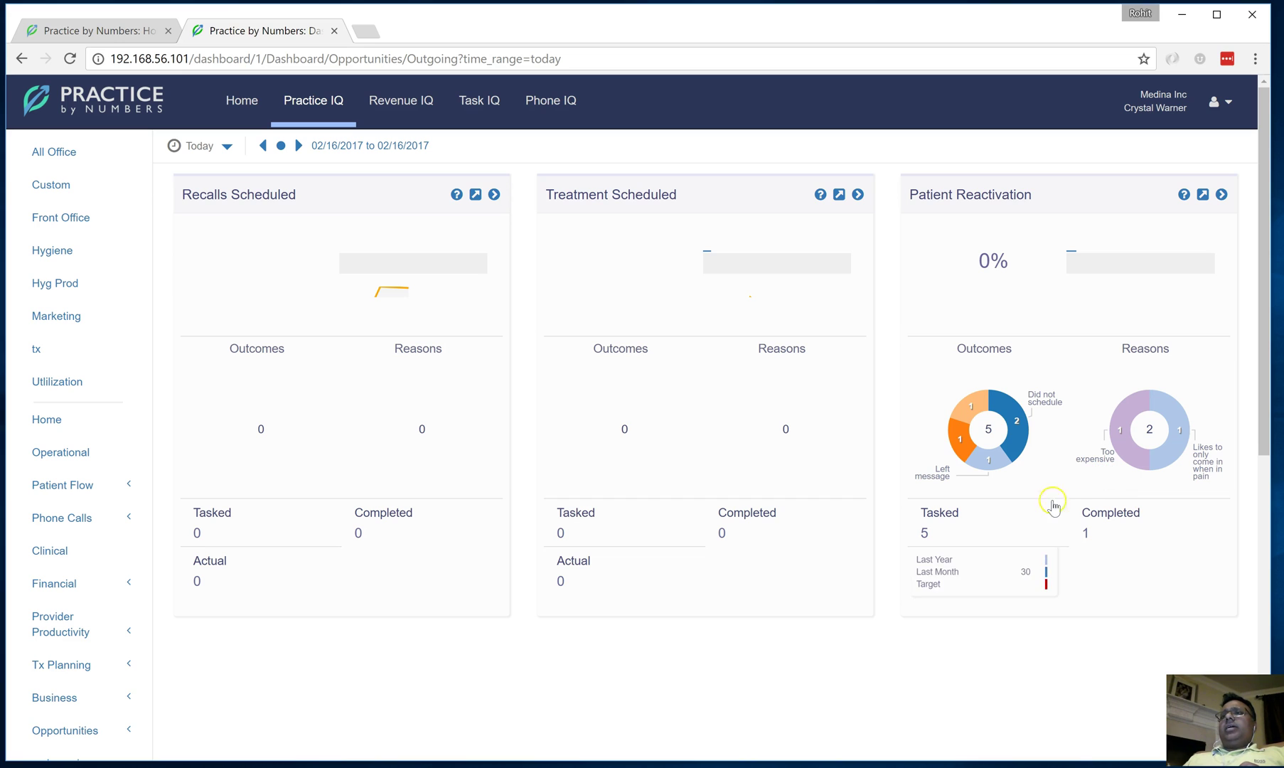
mouse_move(1003, 464)
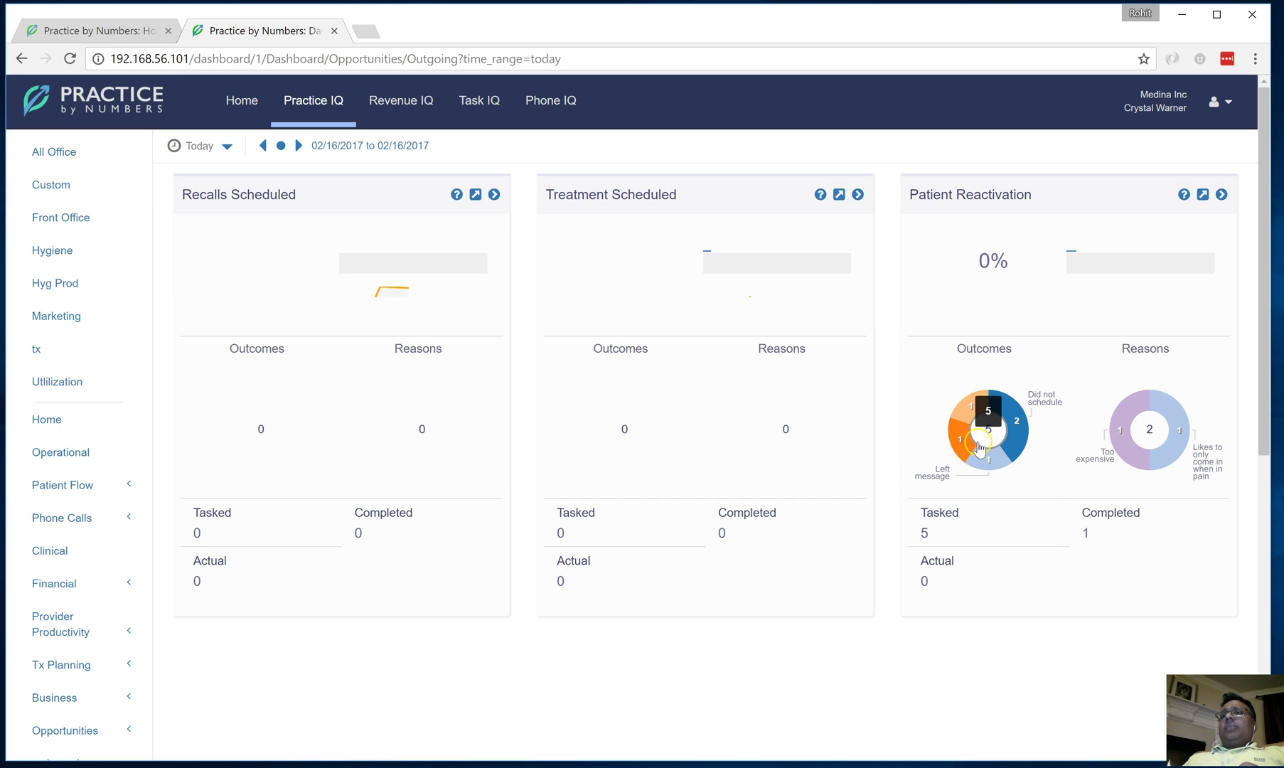
mouse_move(972, 446)
left_click(984, 410)
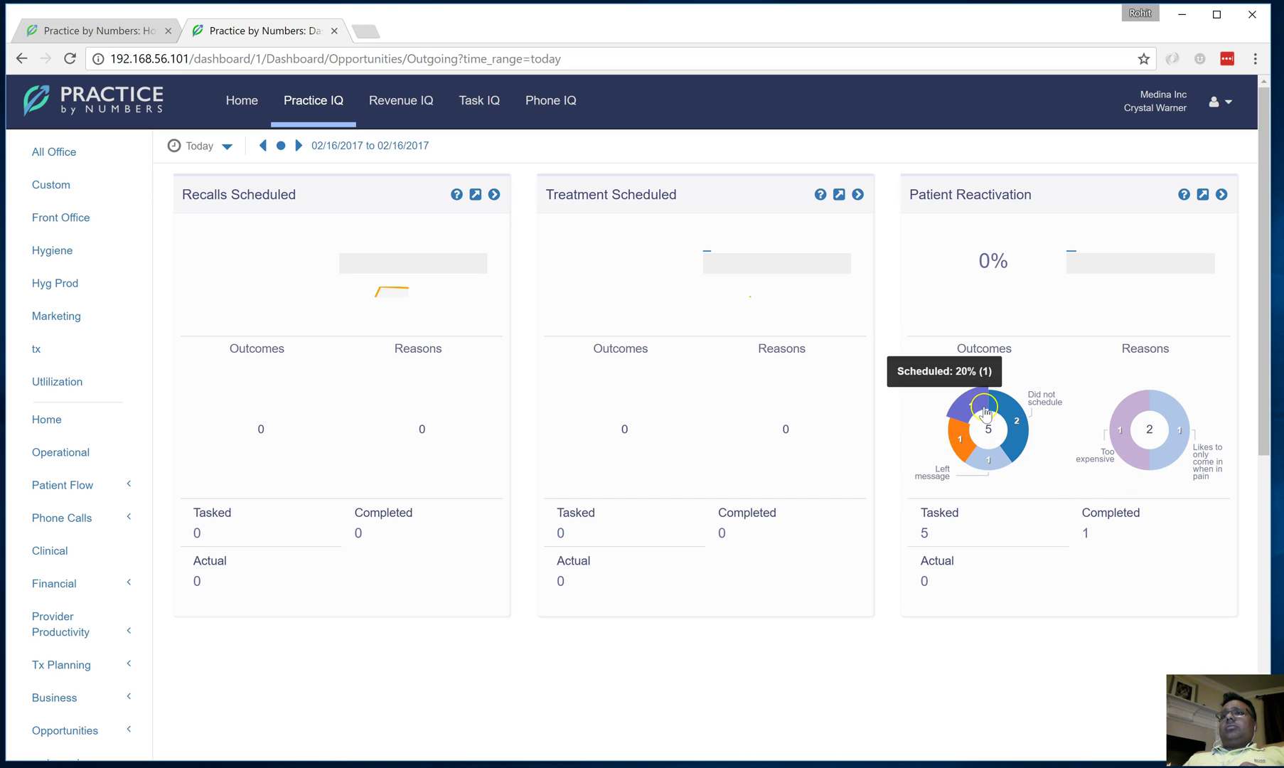
mouse_move(1022, 422)
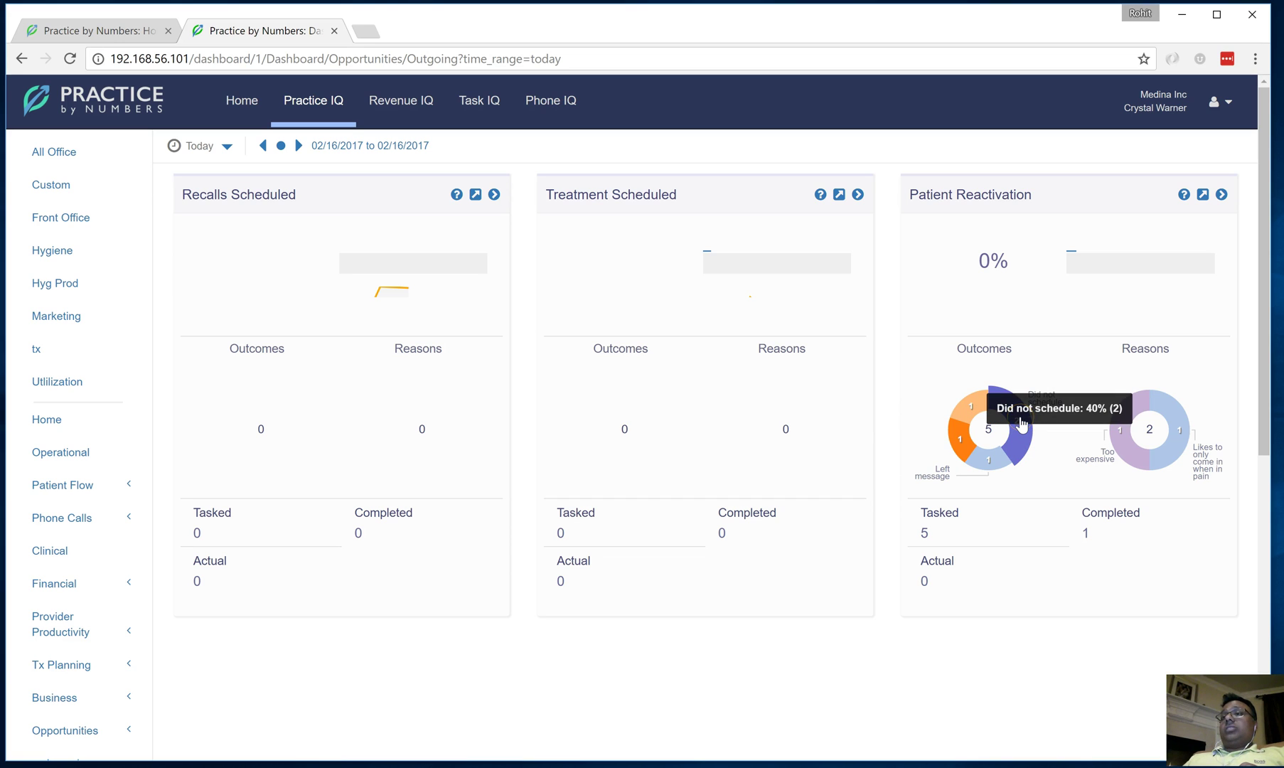
left_click(1126, 536)
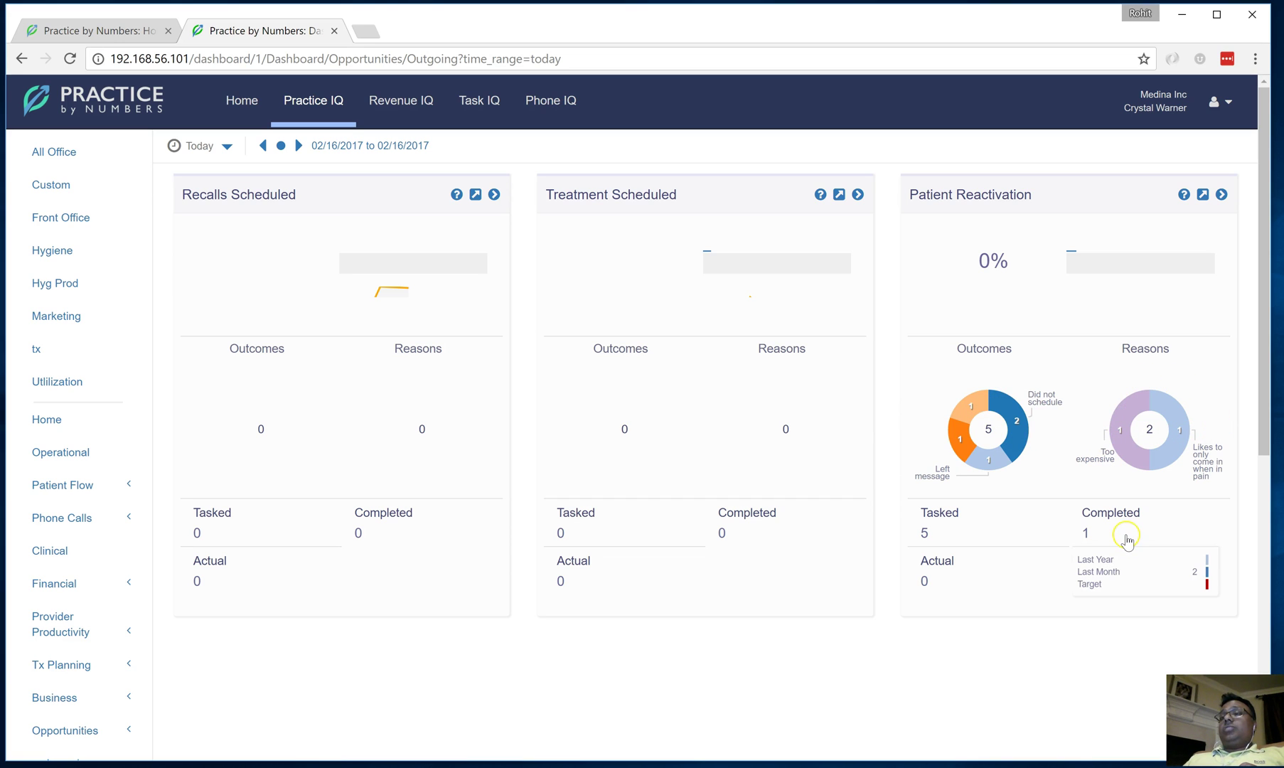
left_click(1087, 532)
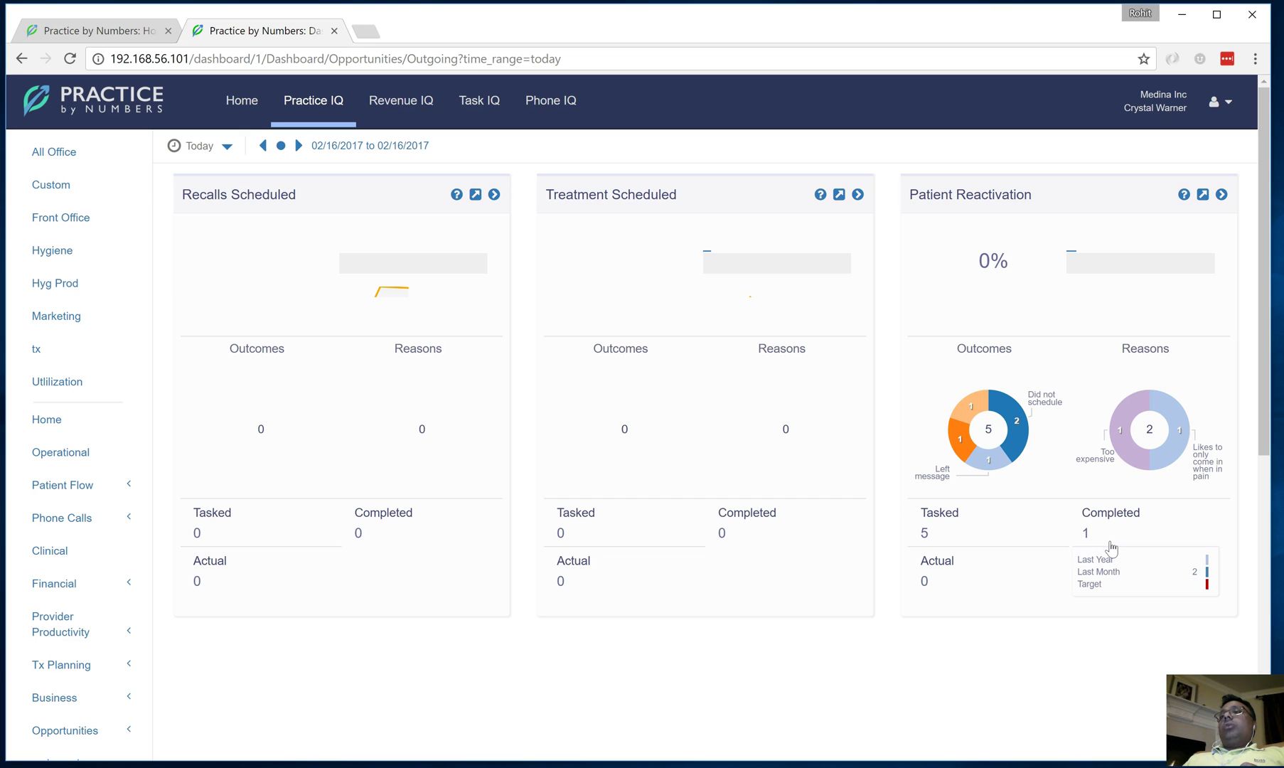
left_click(943, 581)
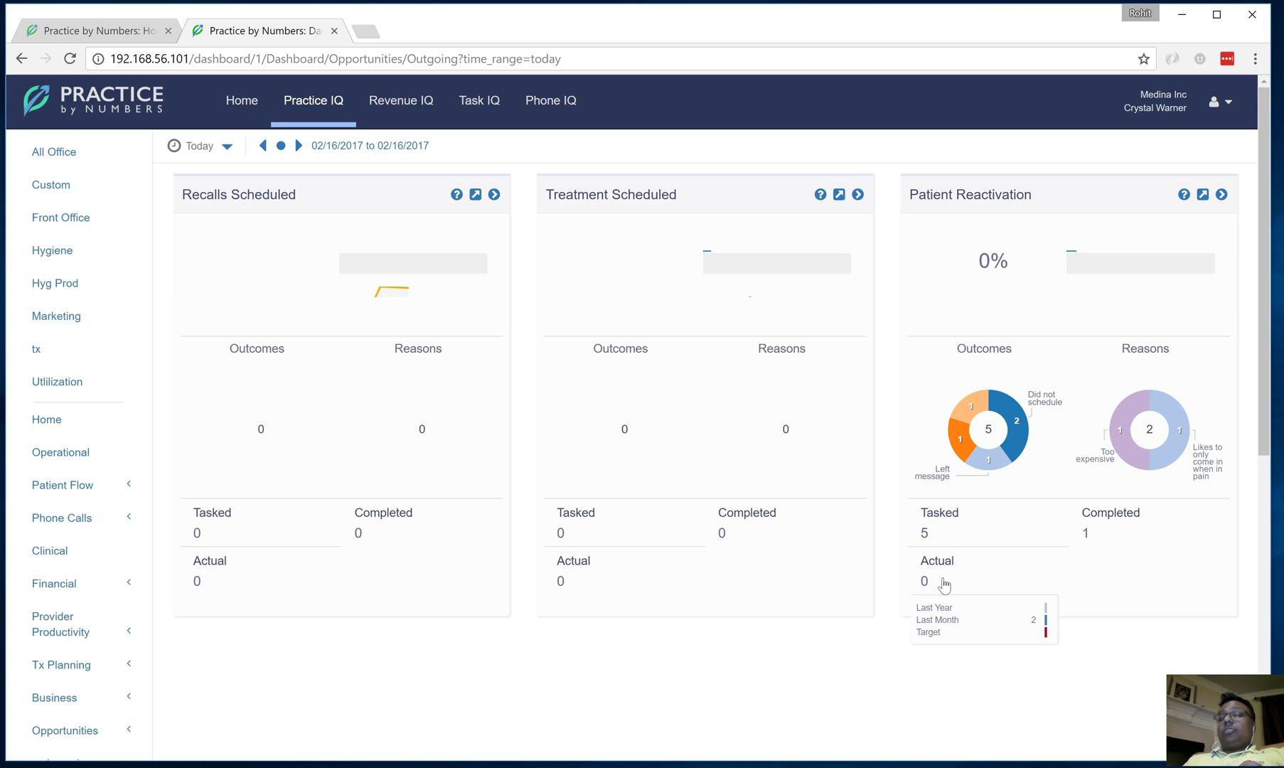
left_click(966, 389)
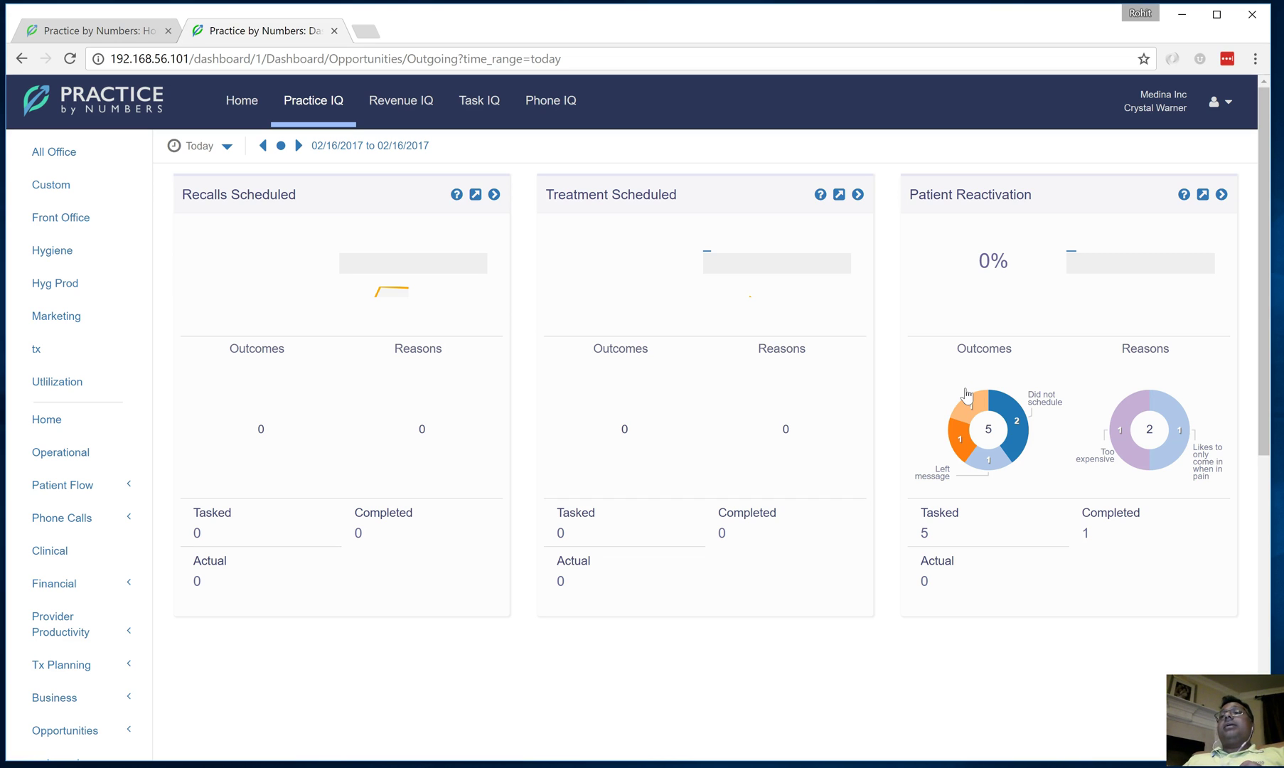
Switch to Revenue IQ to bring up the Treatment opportunities search page
left_click(419, 100)
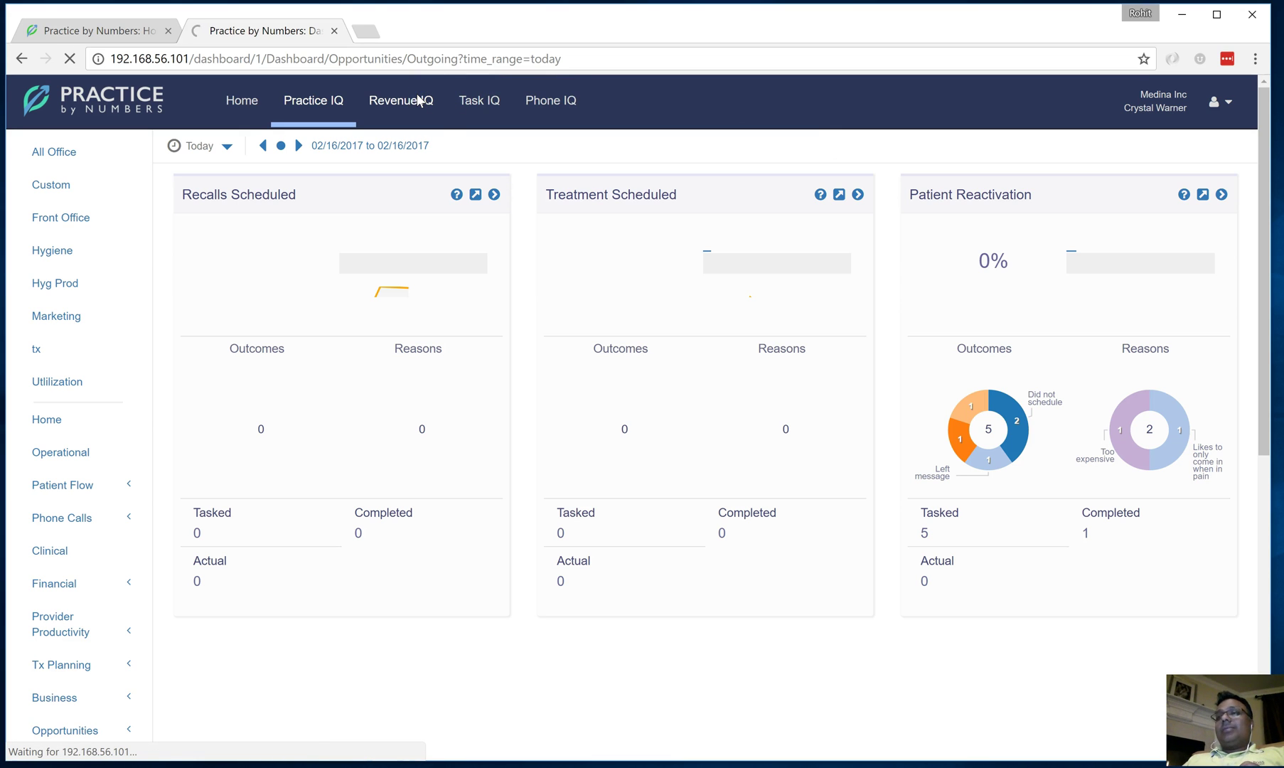